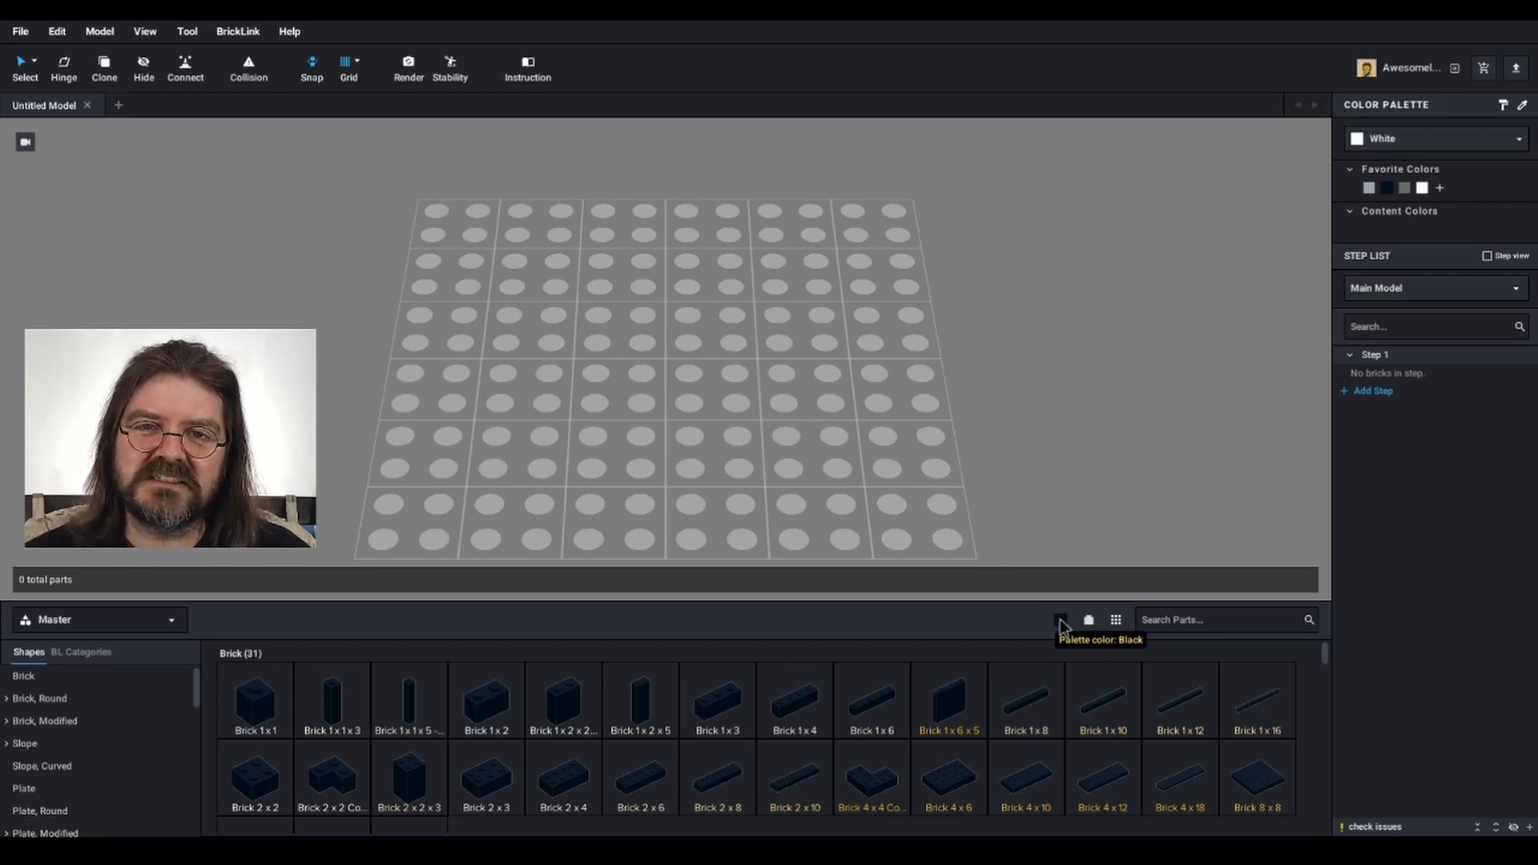
Step: Open the image render settings and review the photoreal quality, background, light, device and camera options
key(ctrl+r)
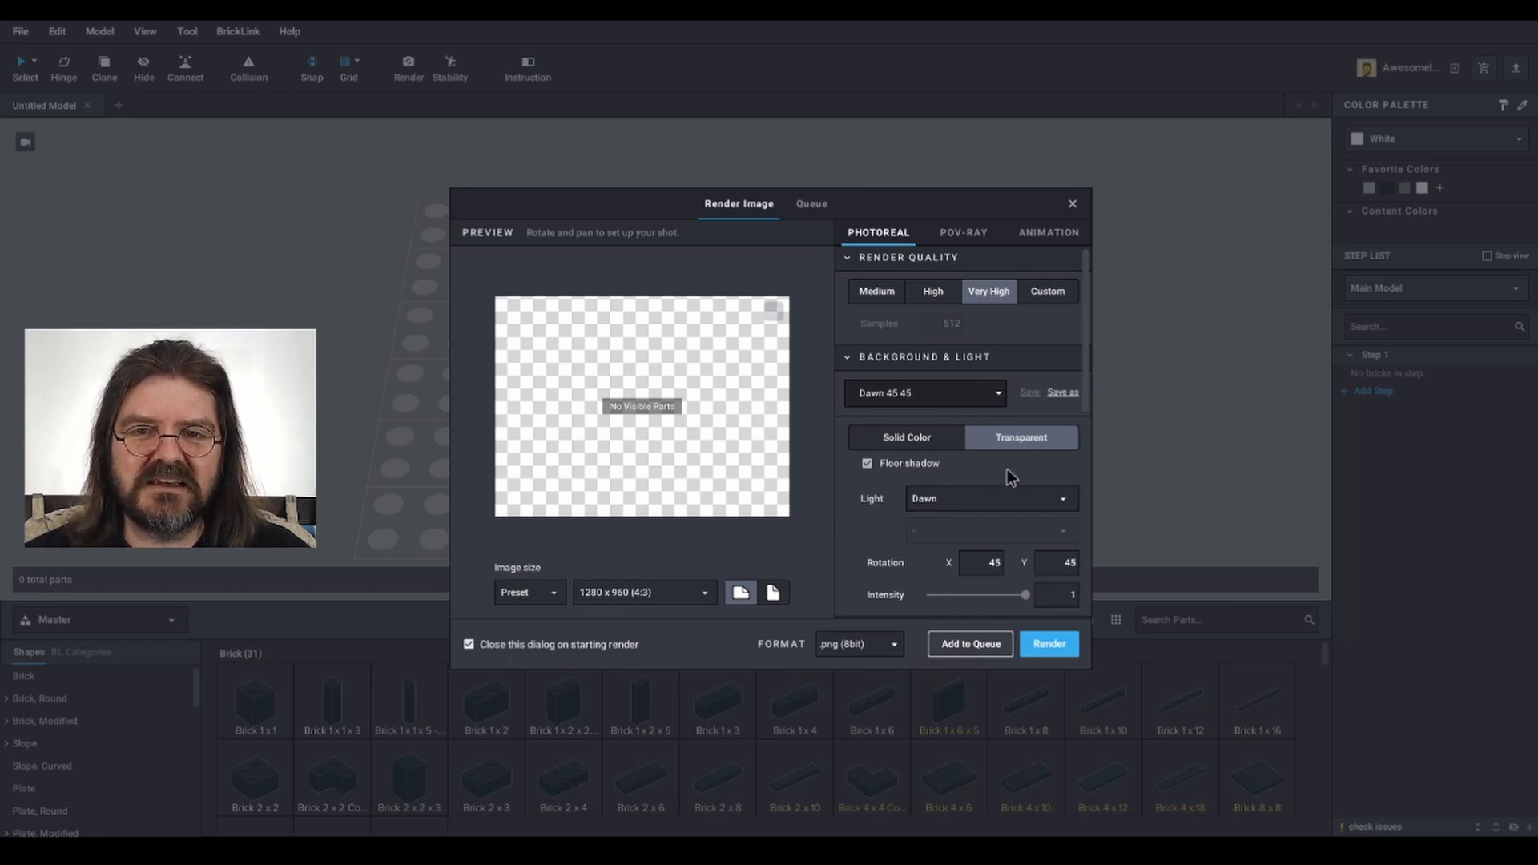
scroll(1007, 468, down, 5)
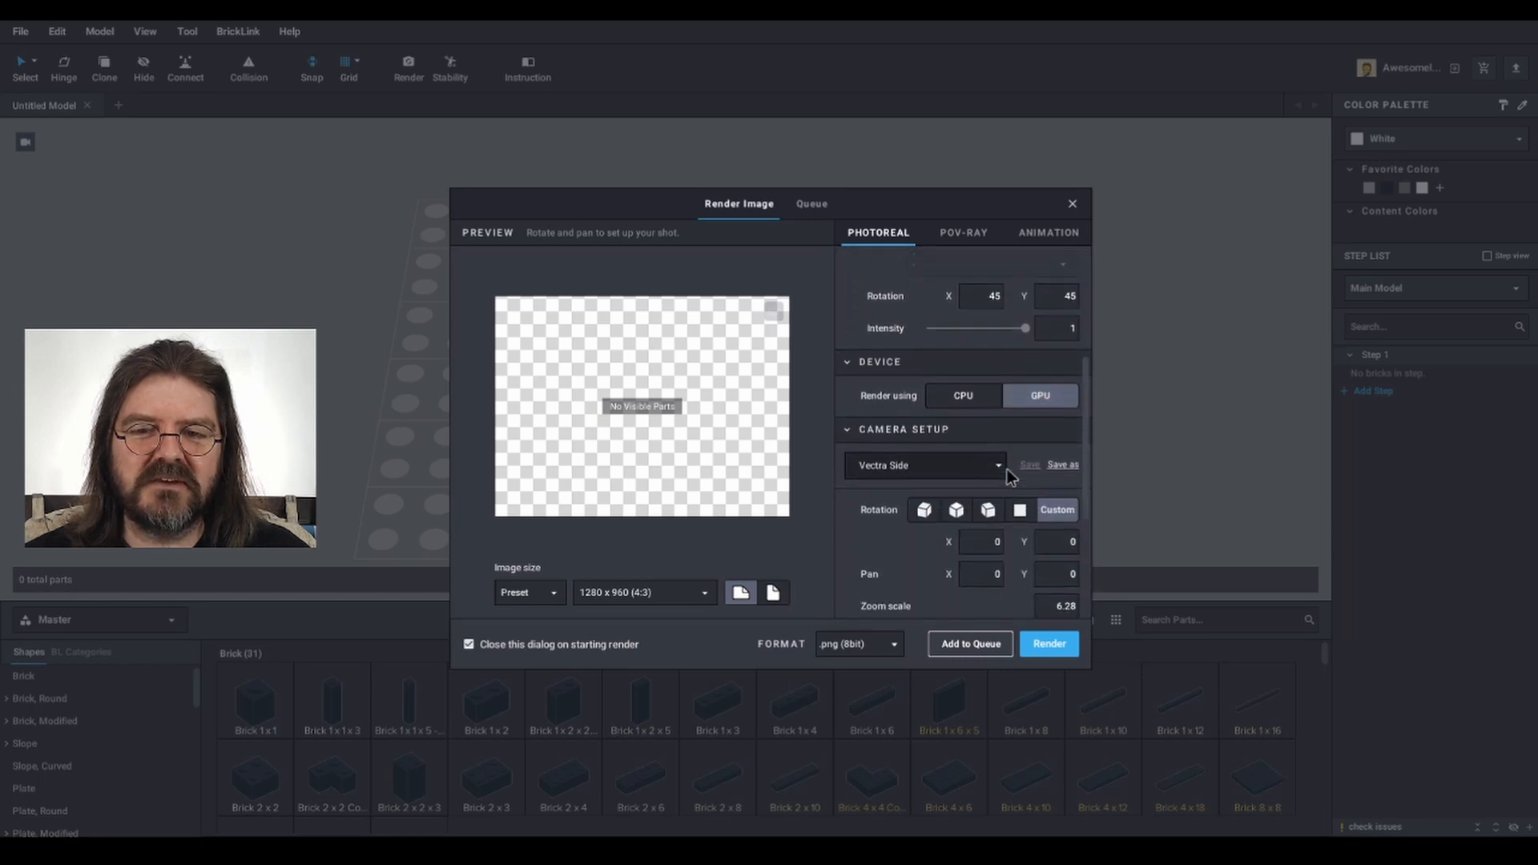
scroll(1006, 469, down, 2)
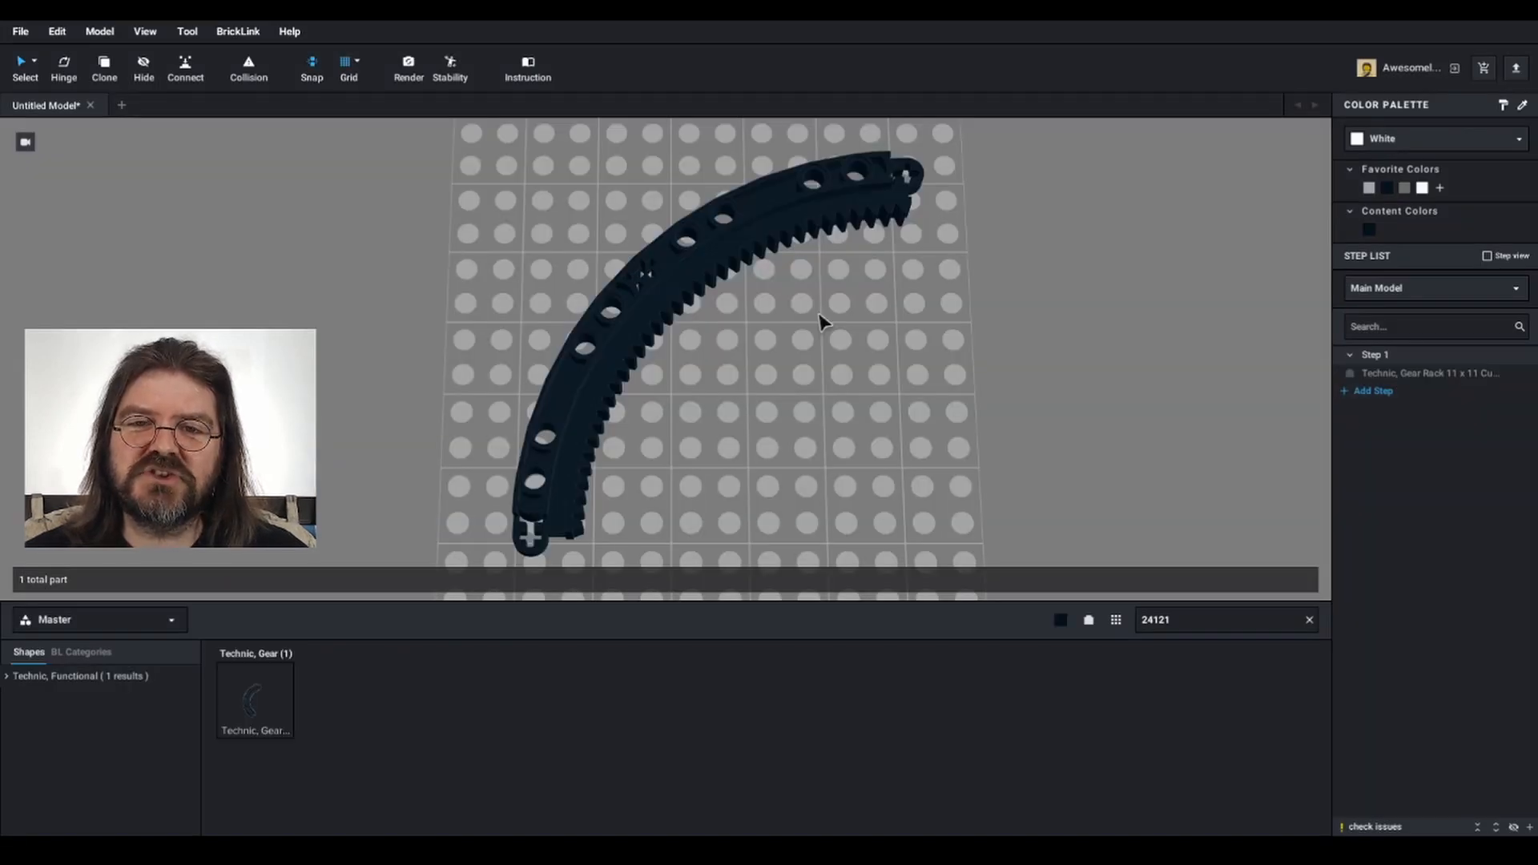
Step: Inspect the curved gear rack, Soft Axle 7 hose, Technic competition cannon and brown 1 x 6 x 5 window one after another
click(745, 254)
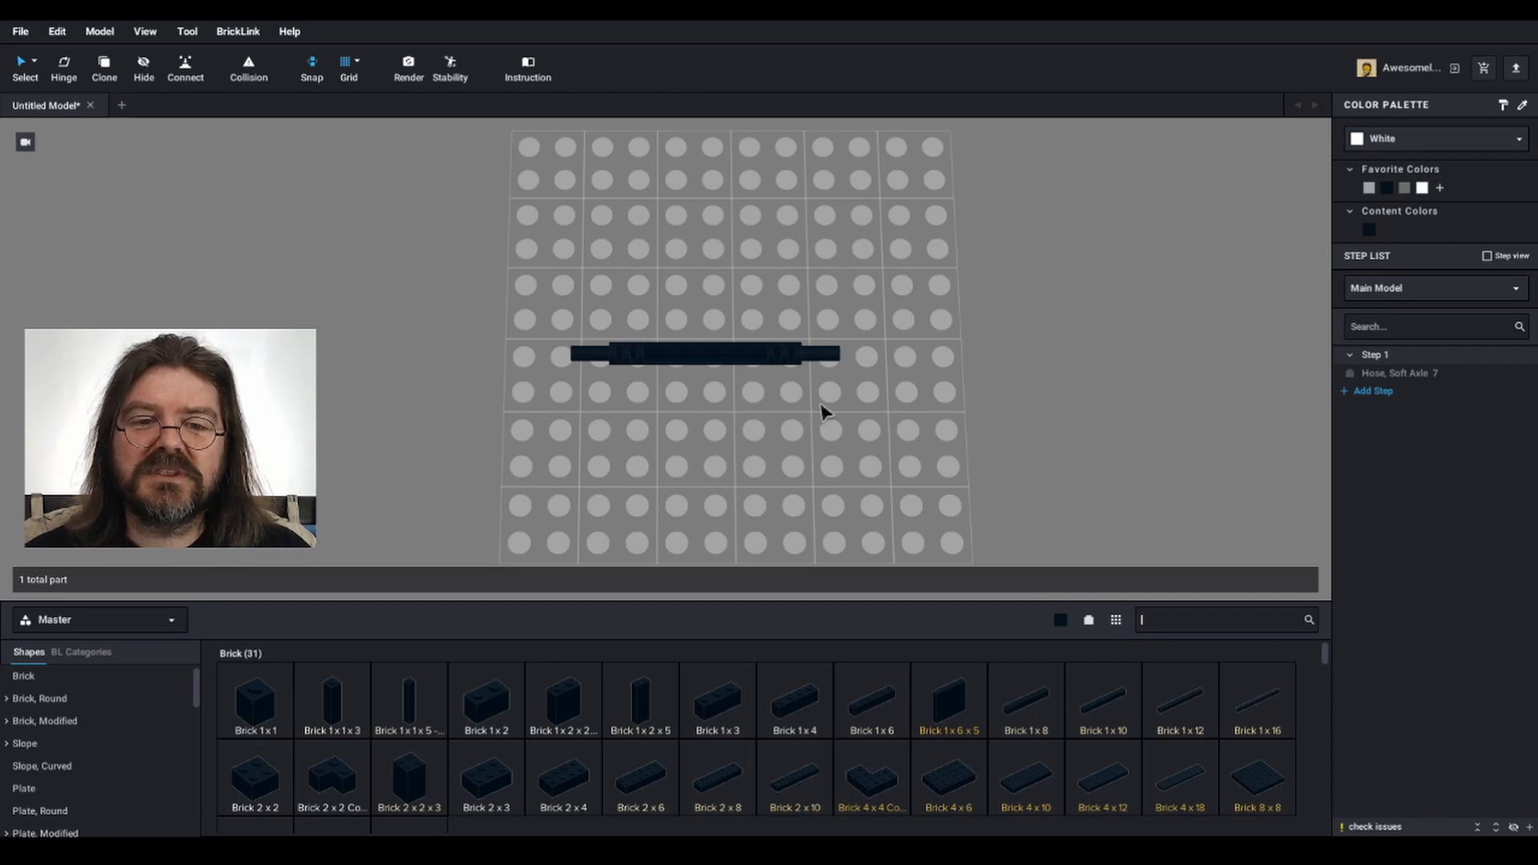
click(784, 357)
click(1116, 400)
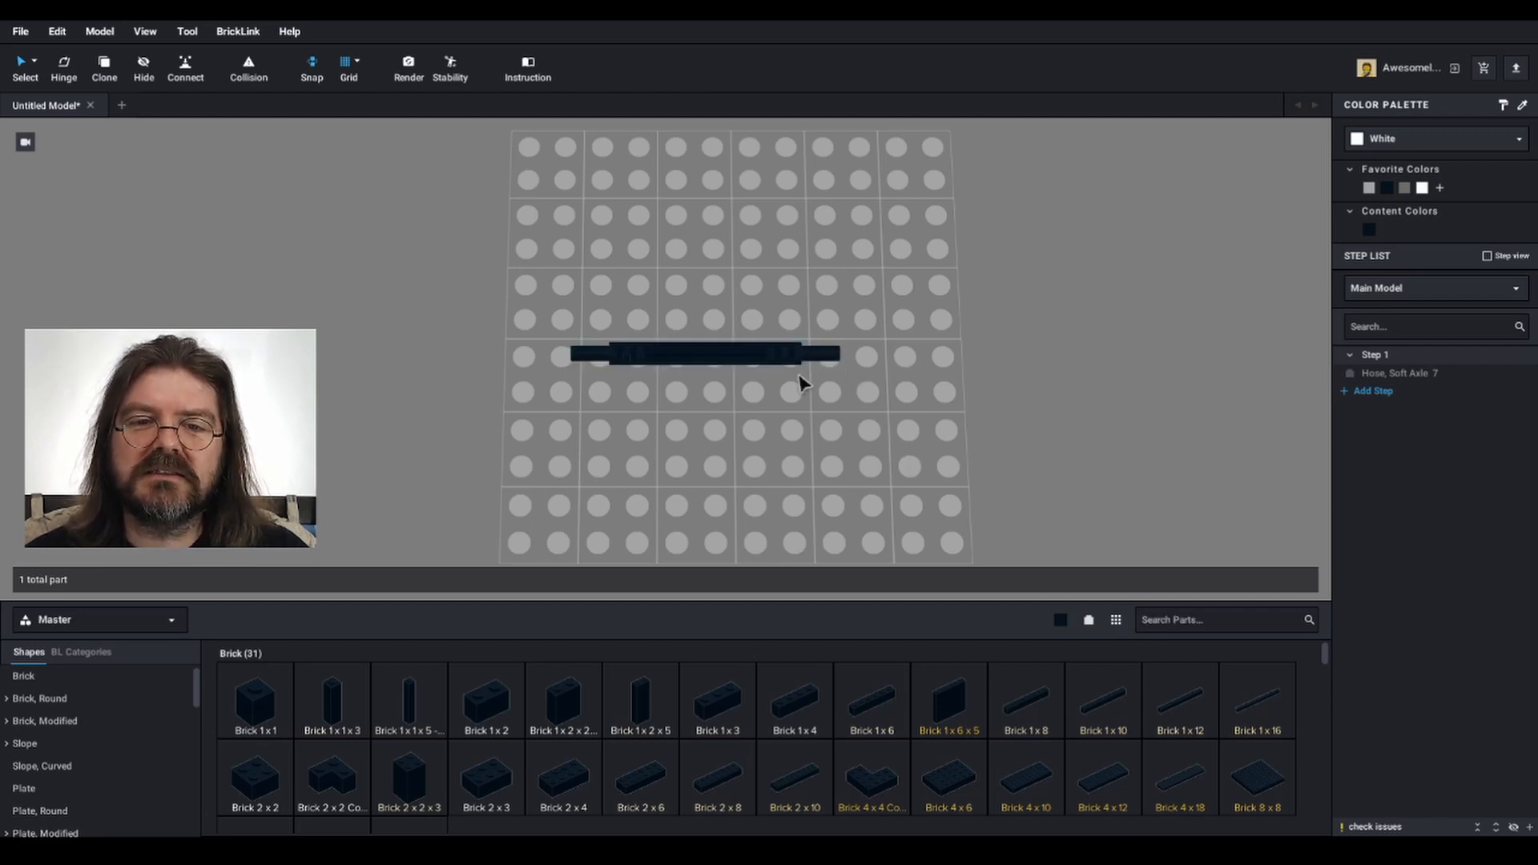
click(756, 359)
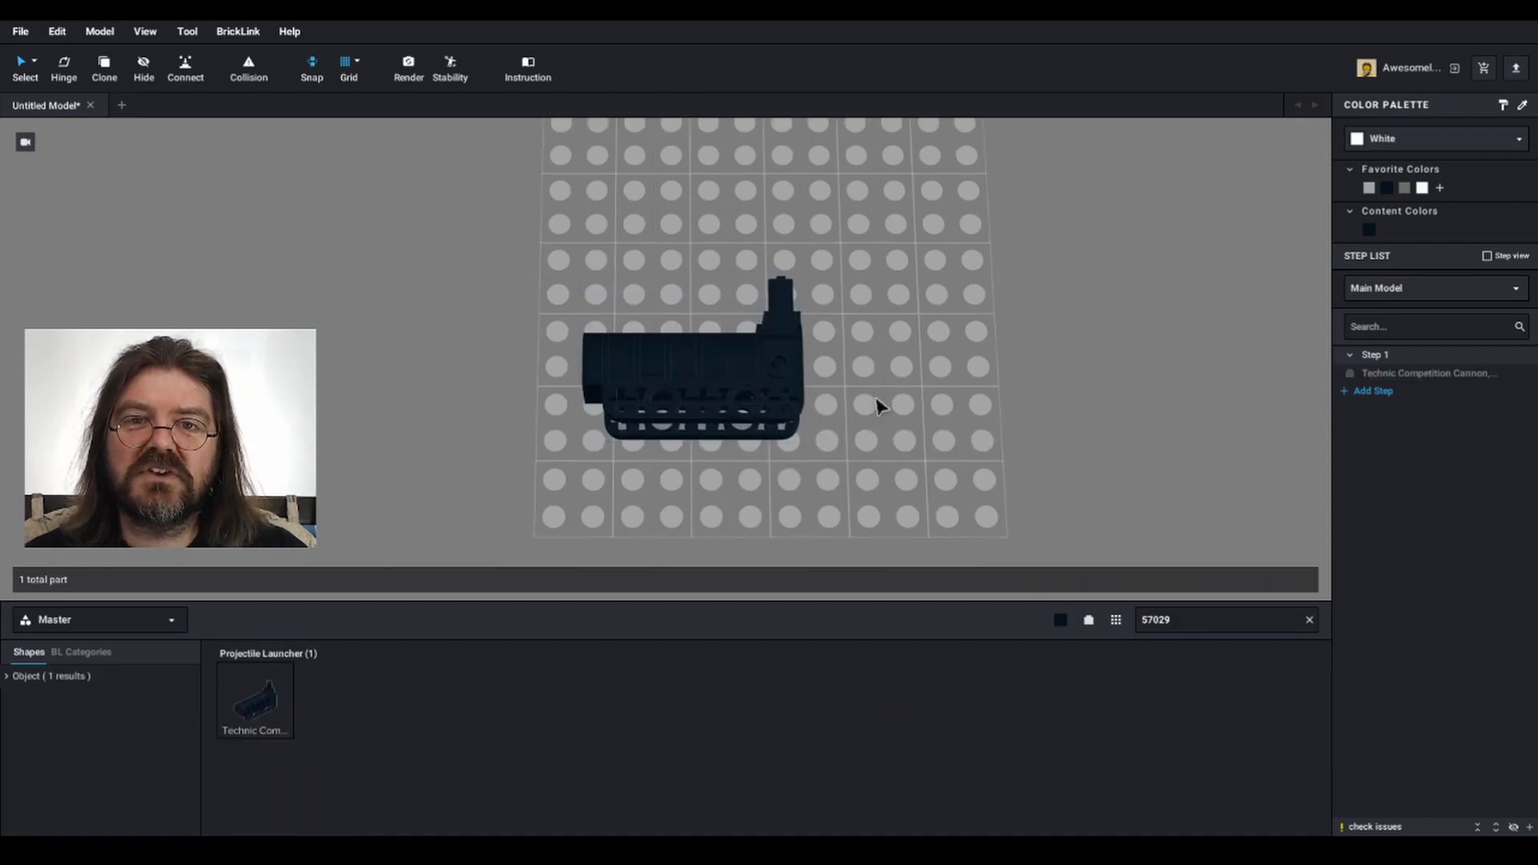
click(736, 371)
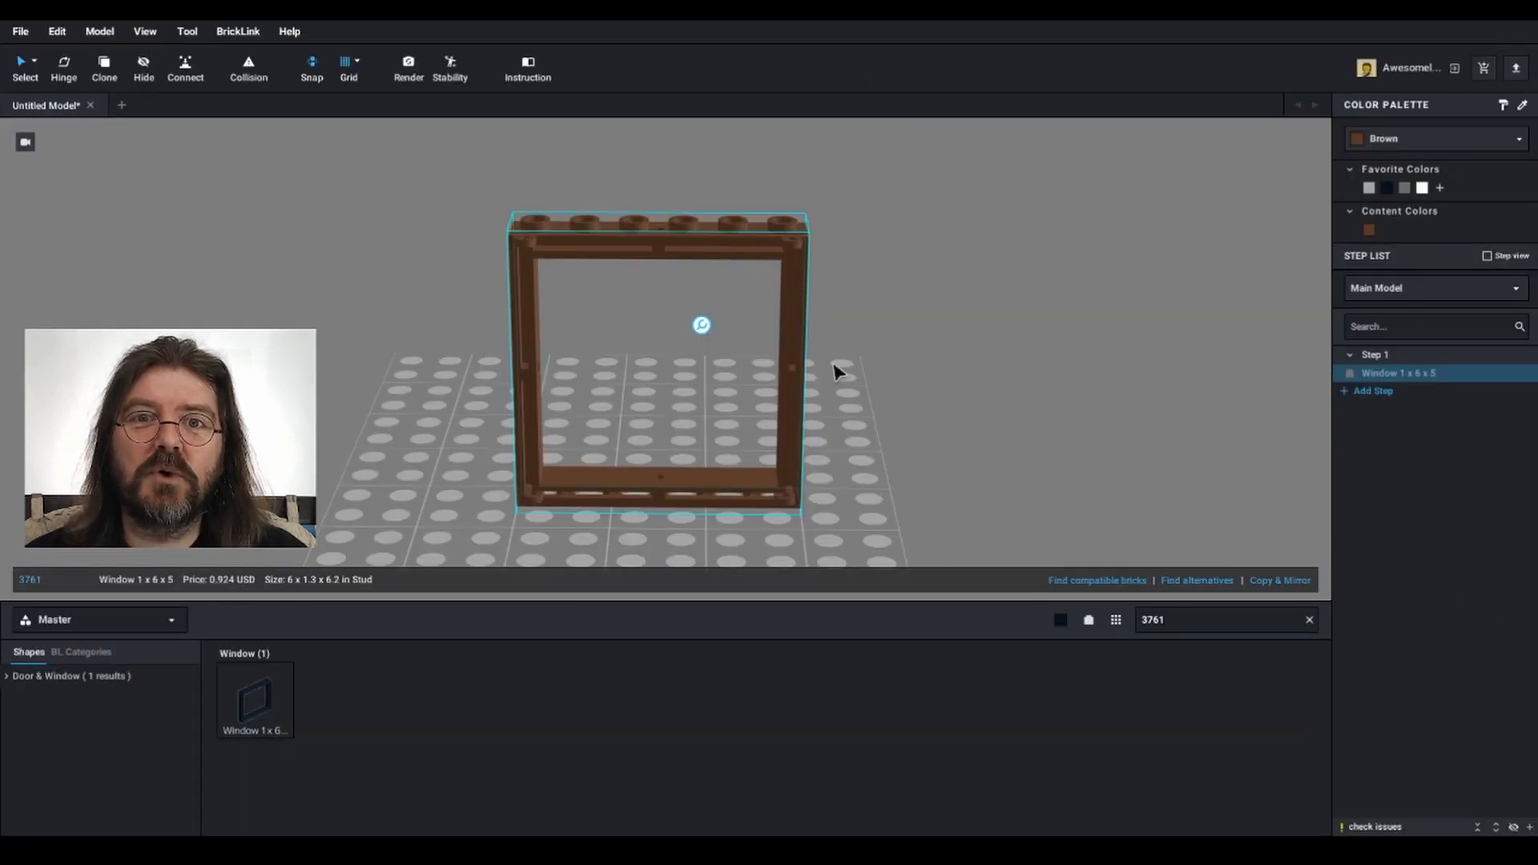
scroll(860, 405, down, 2)
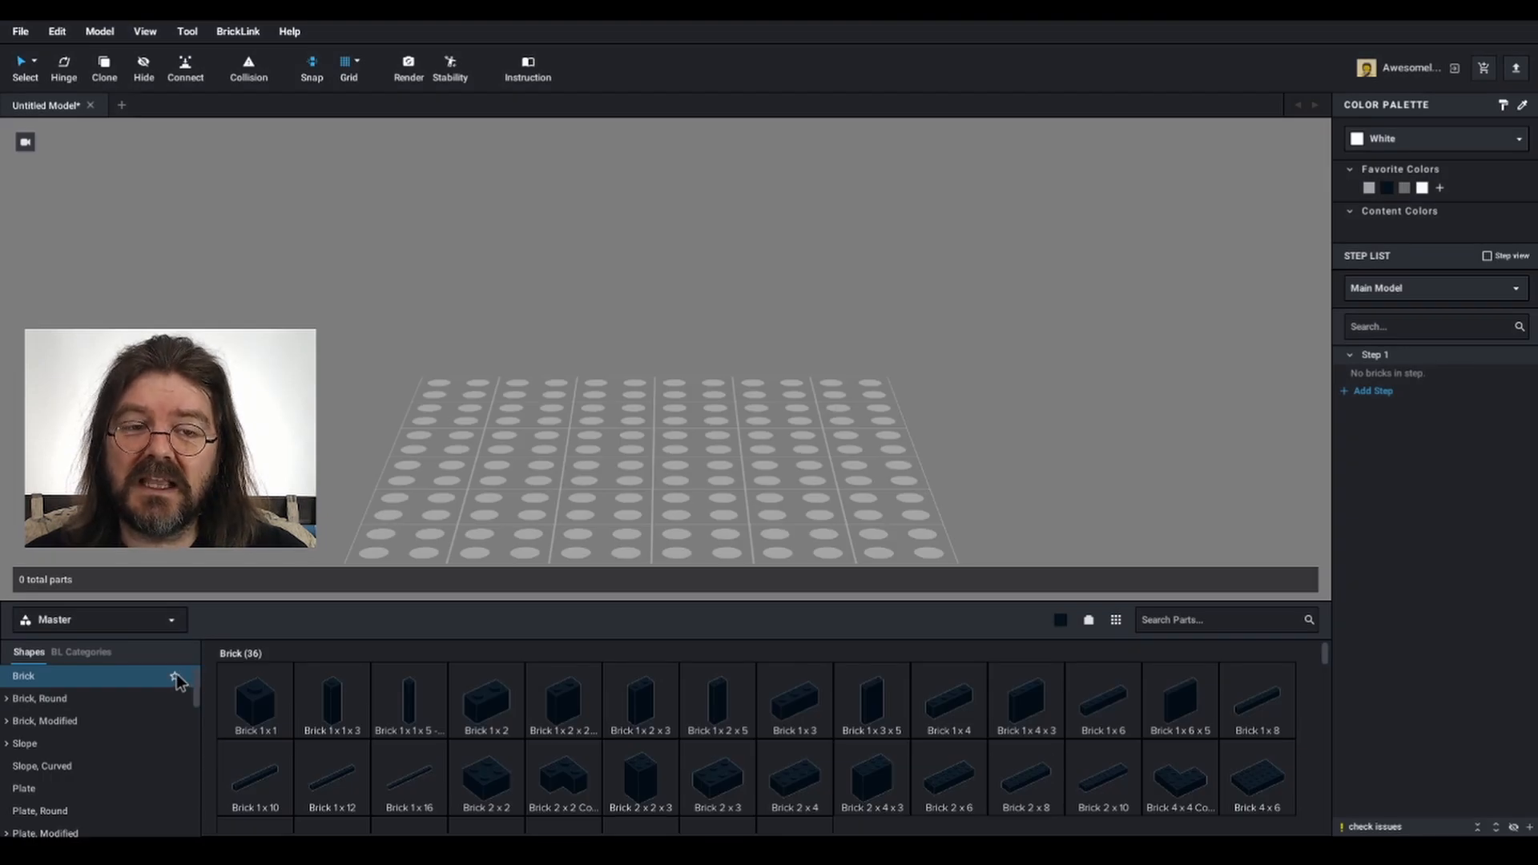
Step: Switch the parts palette to Custom Parts and inspect the 2 x 2 round tile with the Playwell Bricks print
click(170, 623)
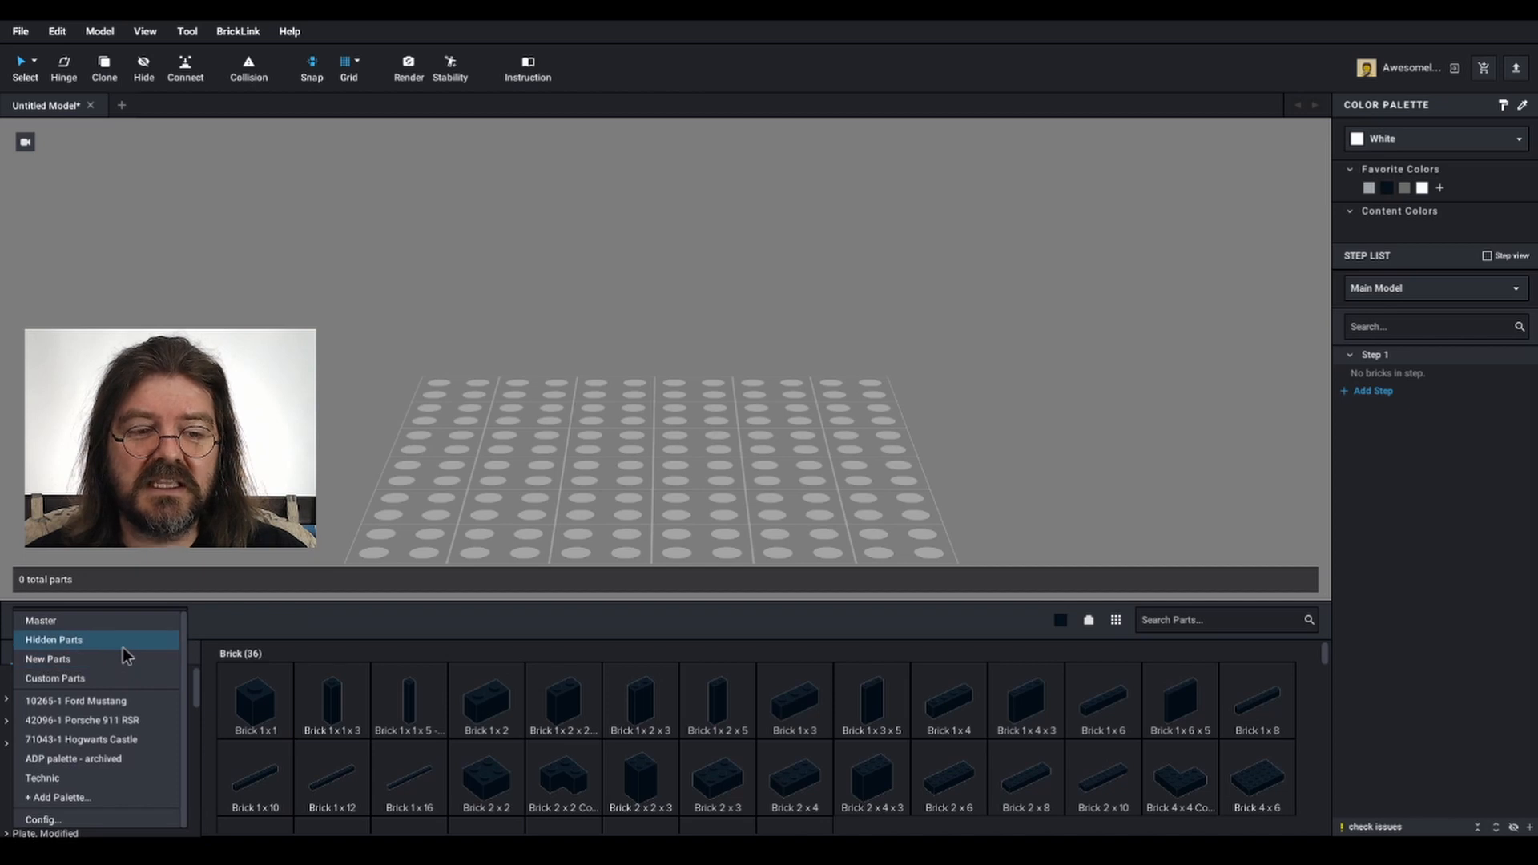
click(268, 633)
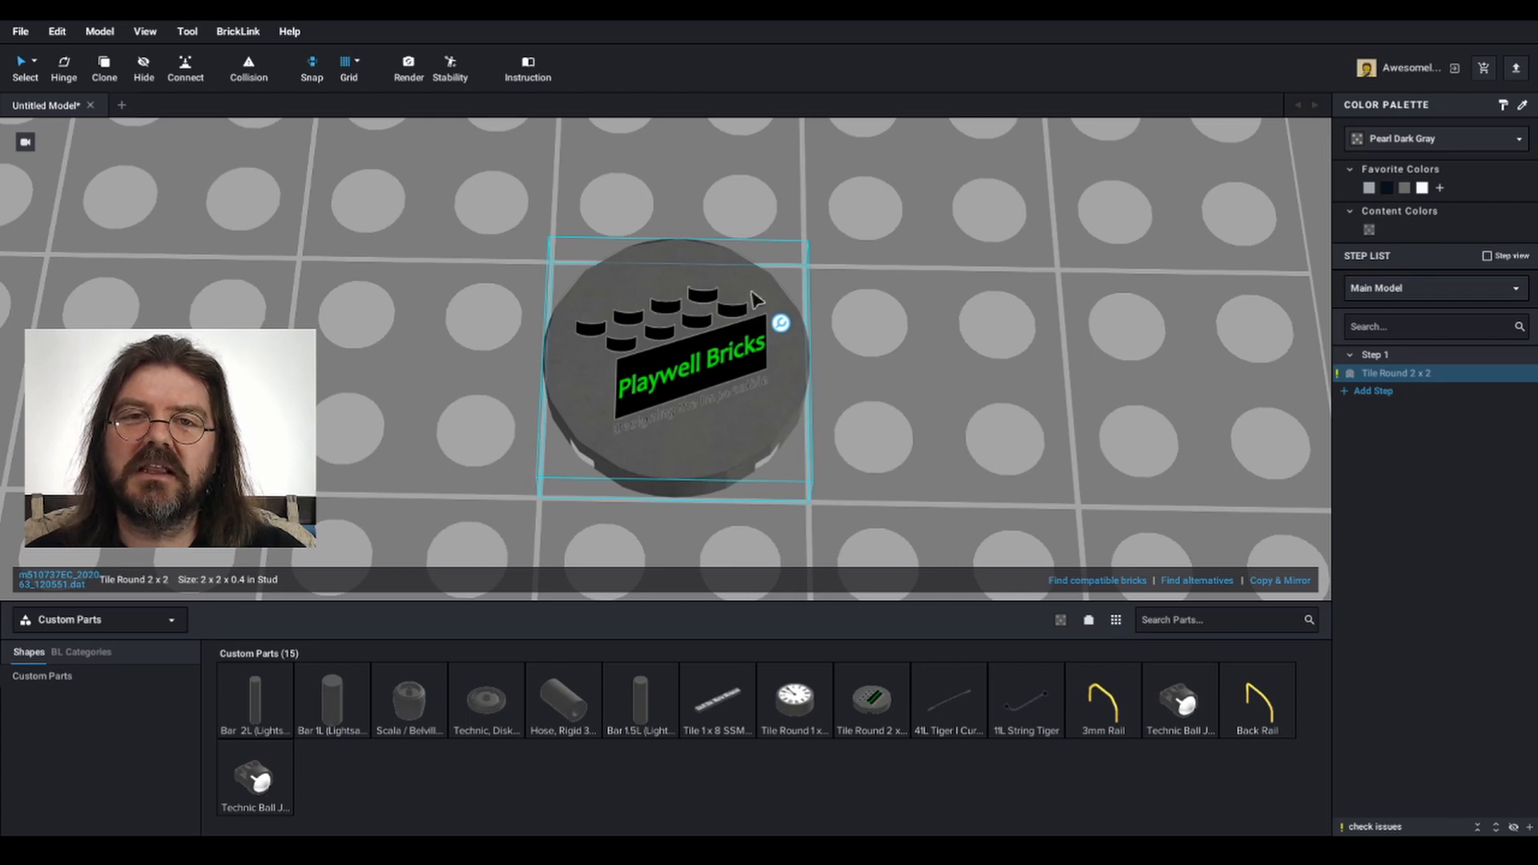
mouse_move(760, 435)
right_down()
mouse_move(764, 411)
mouse_move(768, 437)
right_up()
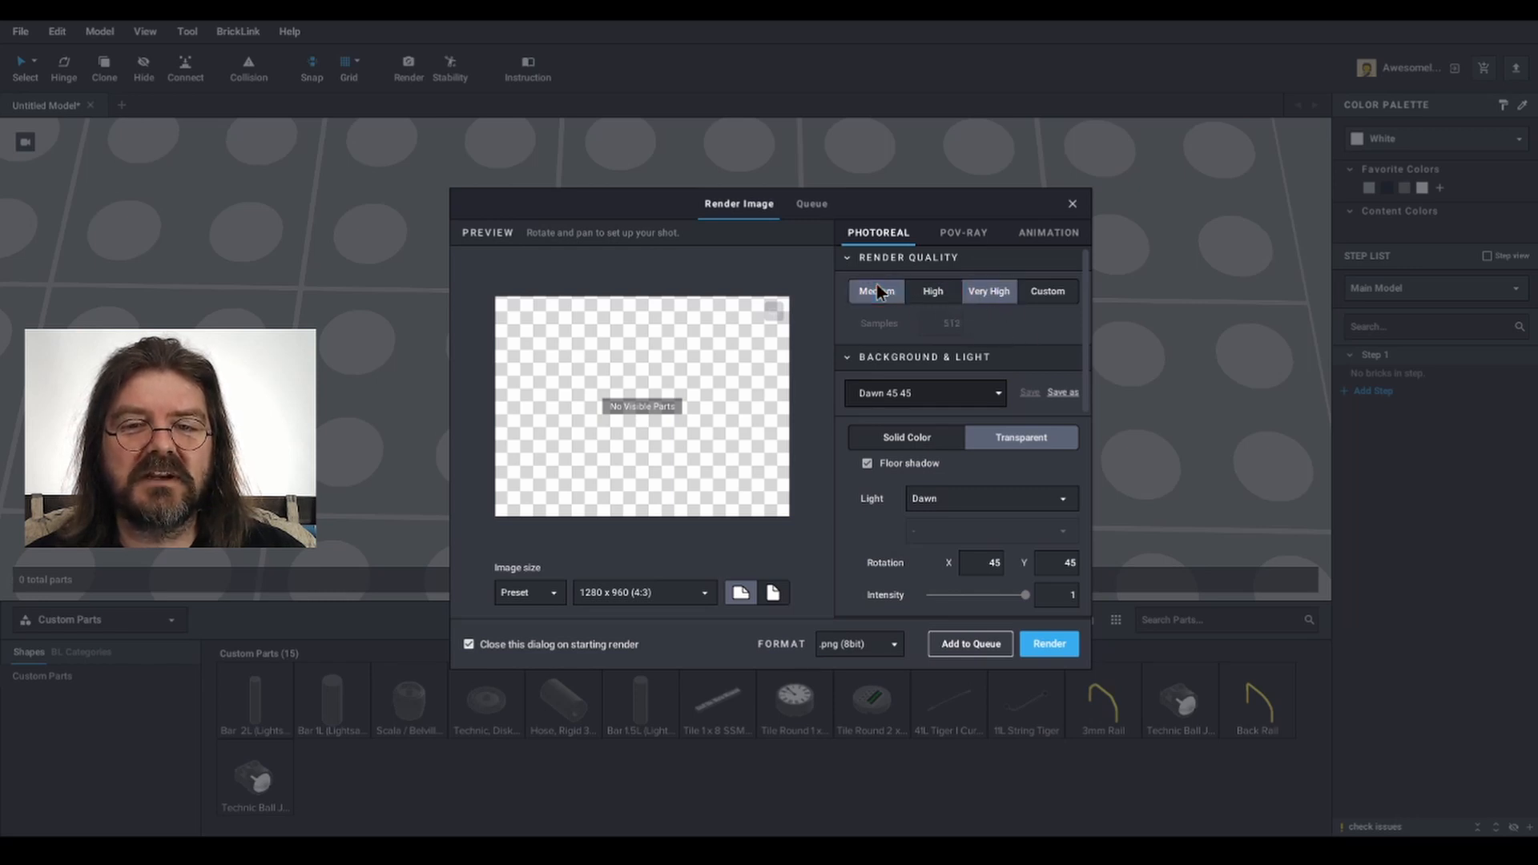
Step: Try High render quality in the render settings and the 1 x 1s only option in the 3D sculpture import
click(933, 292)
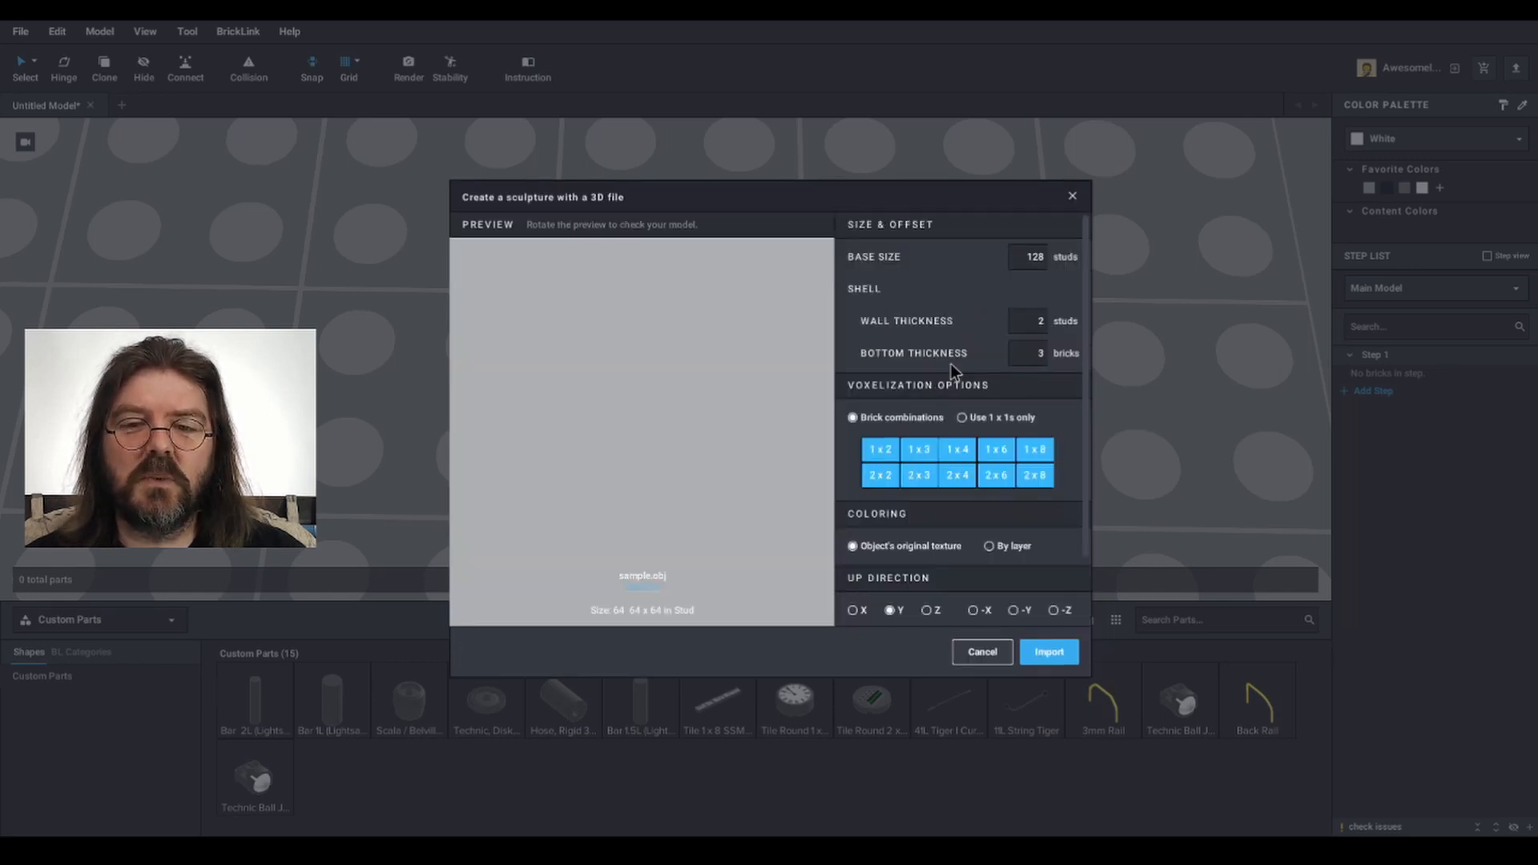
click(963, 417)
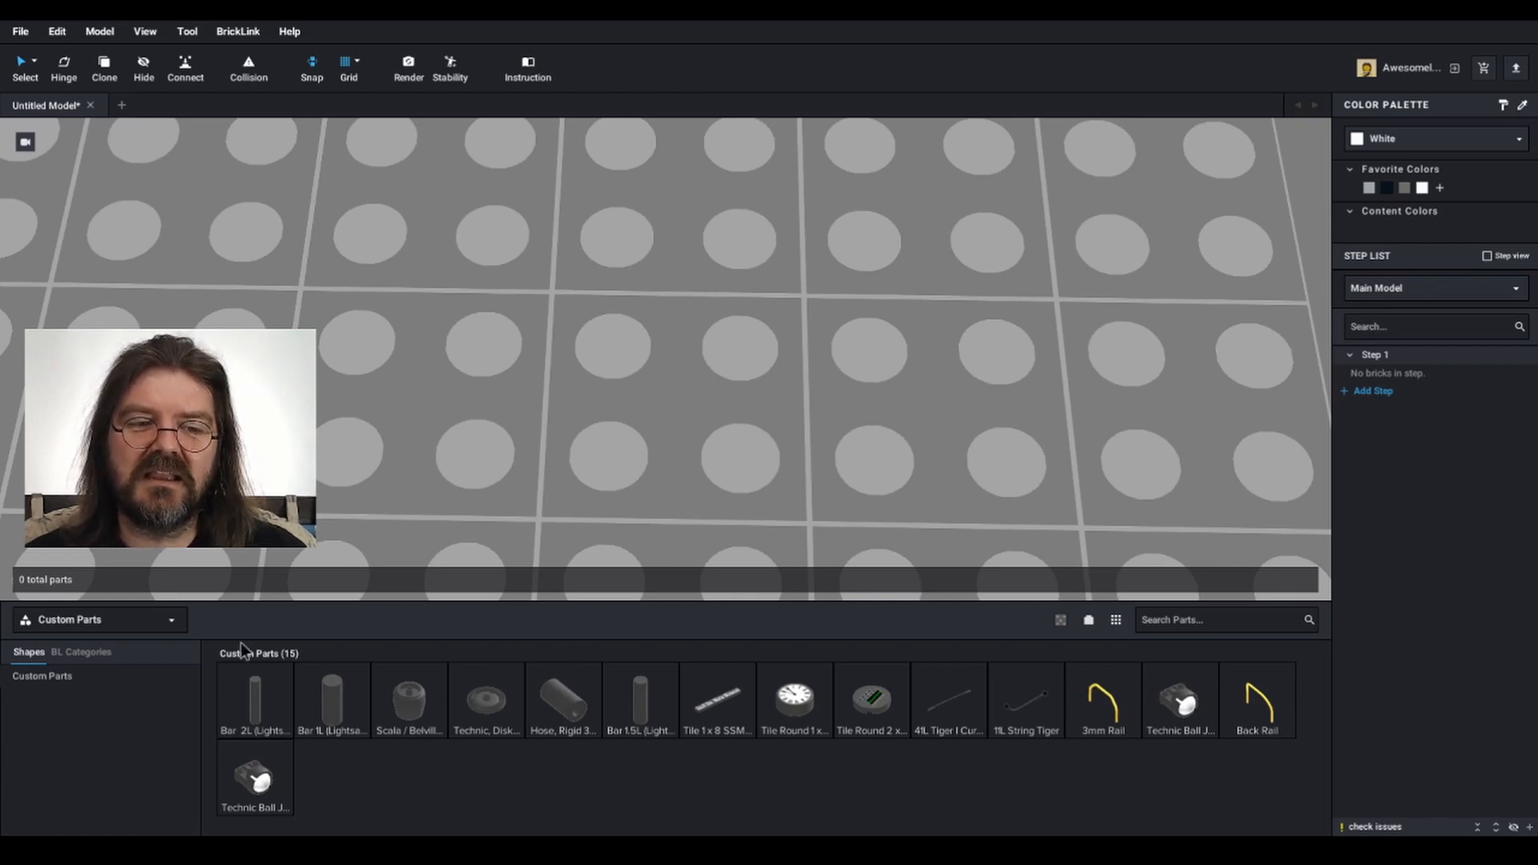
Step: Switch the parts palette to Master, enlarge the parts area and browse its categories down to the minifigure weapons
click(173, 621)
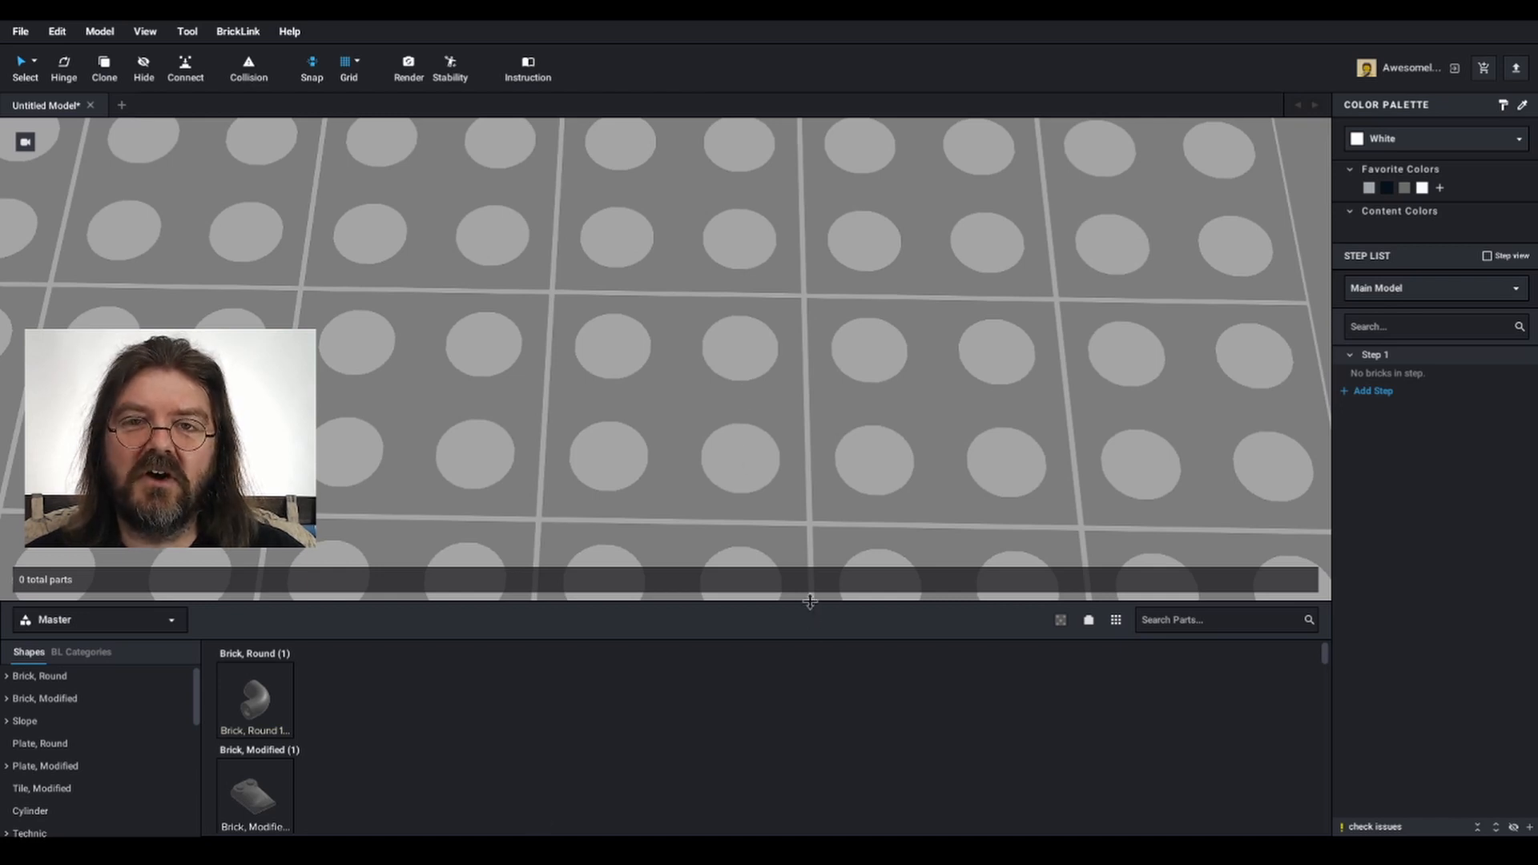
drag(809, 601, 807, 256)
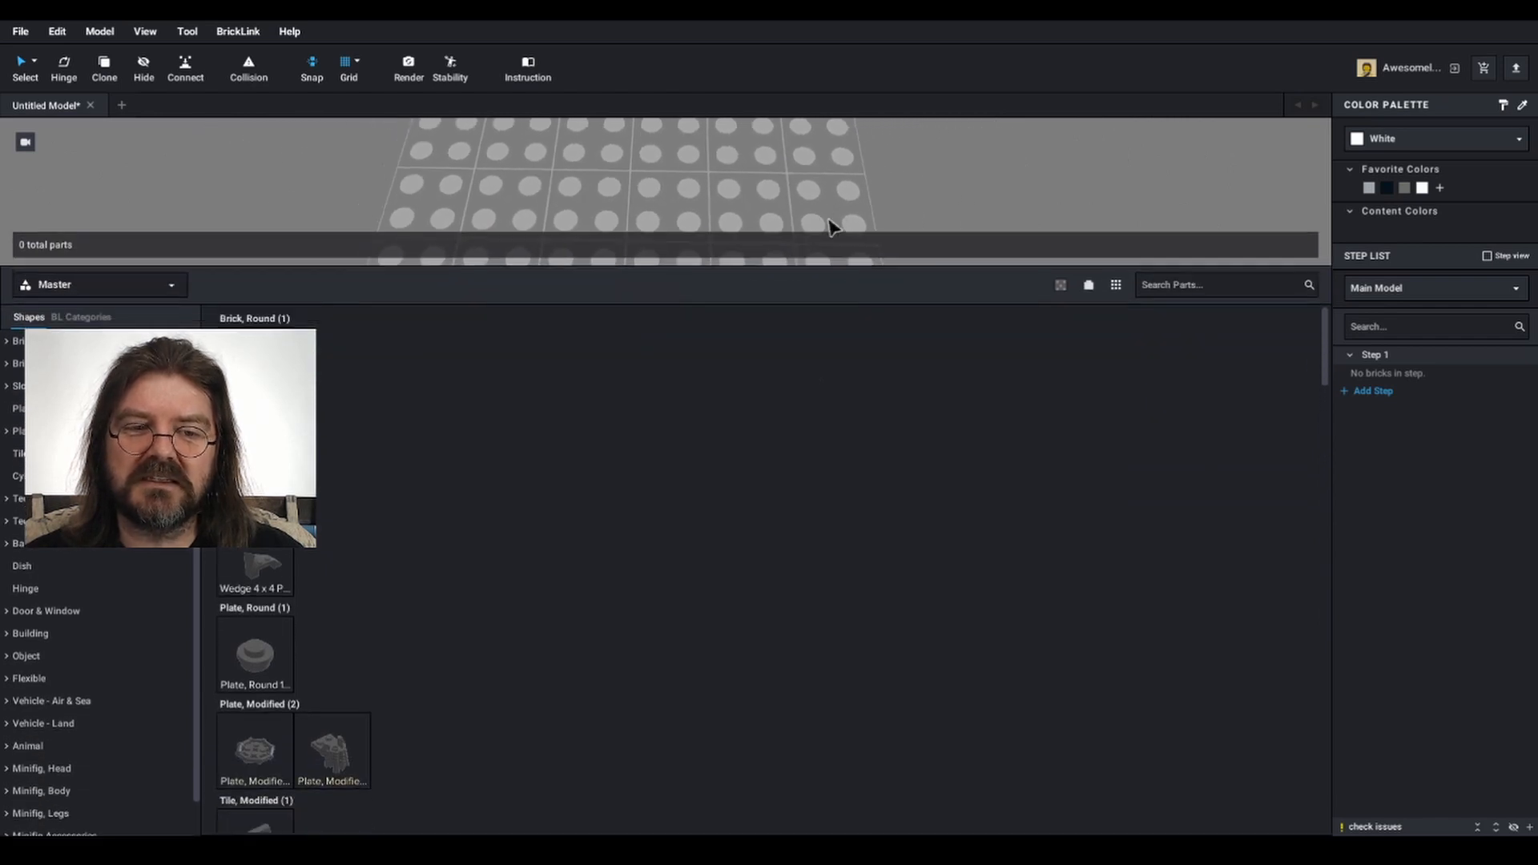
scroll(810, 445, down, 5)
scroll(812, 446, down, 20)
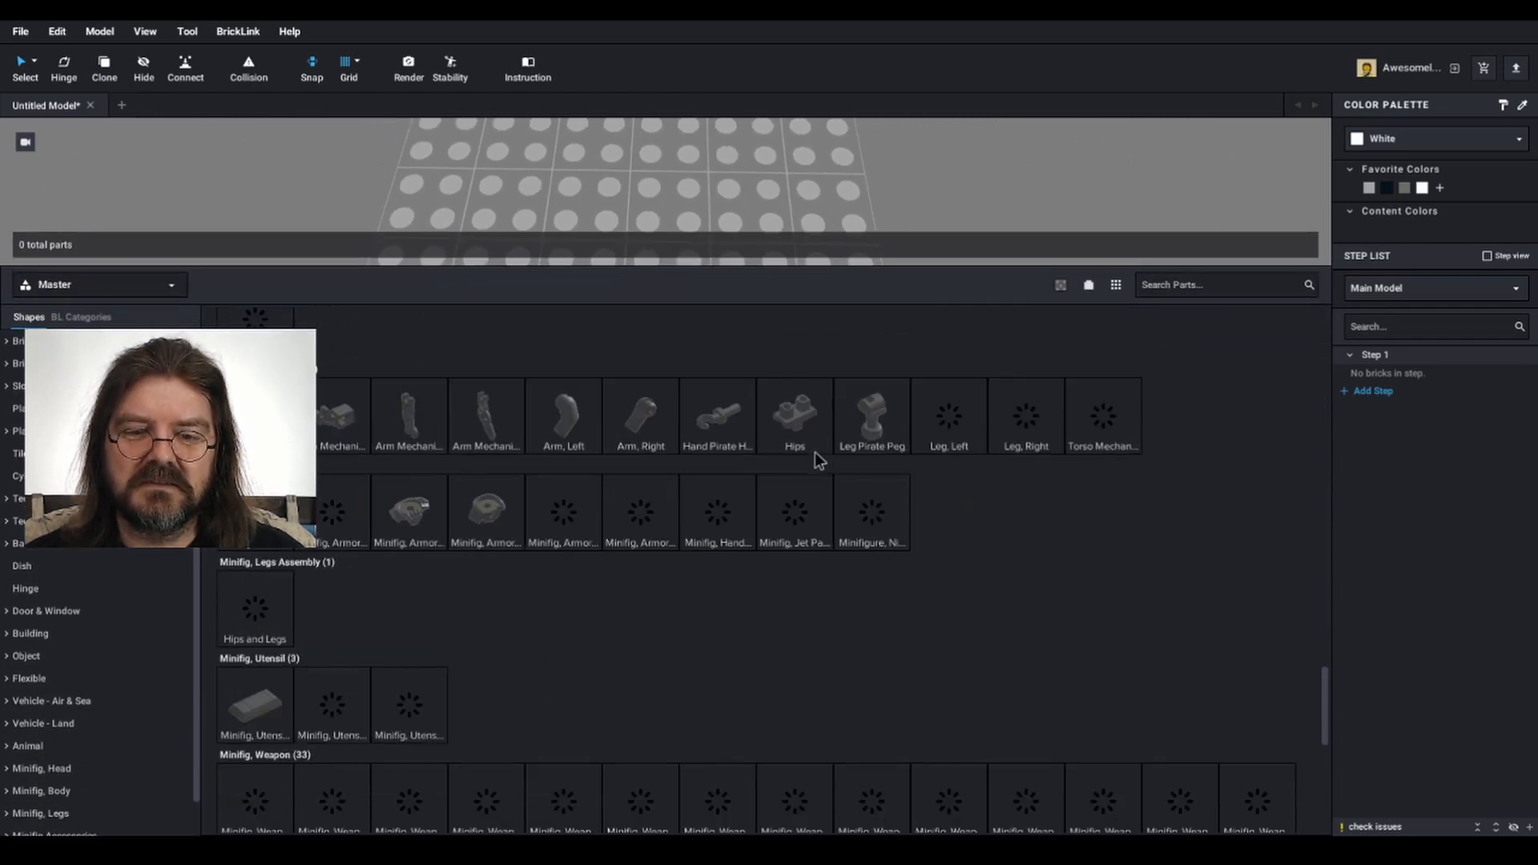
scroll(815, 481, down, 3)
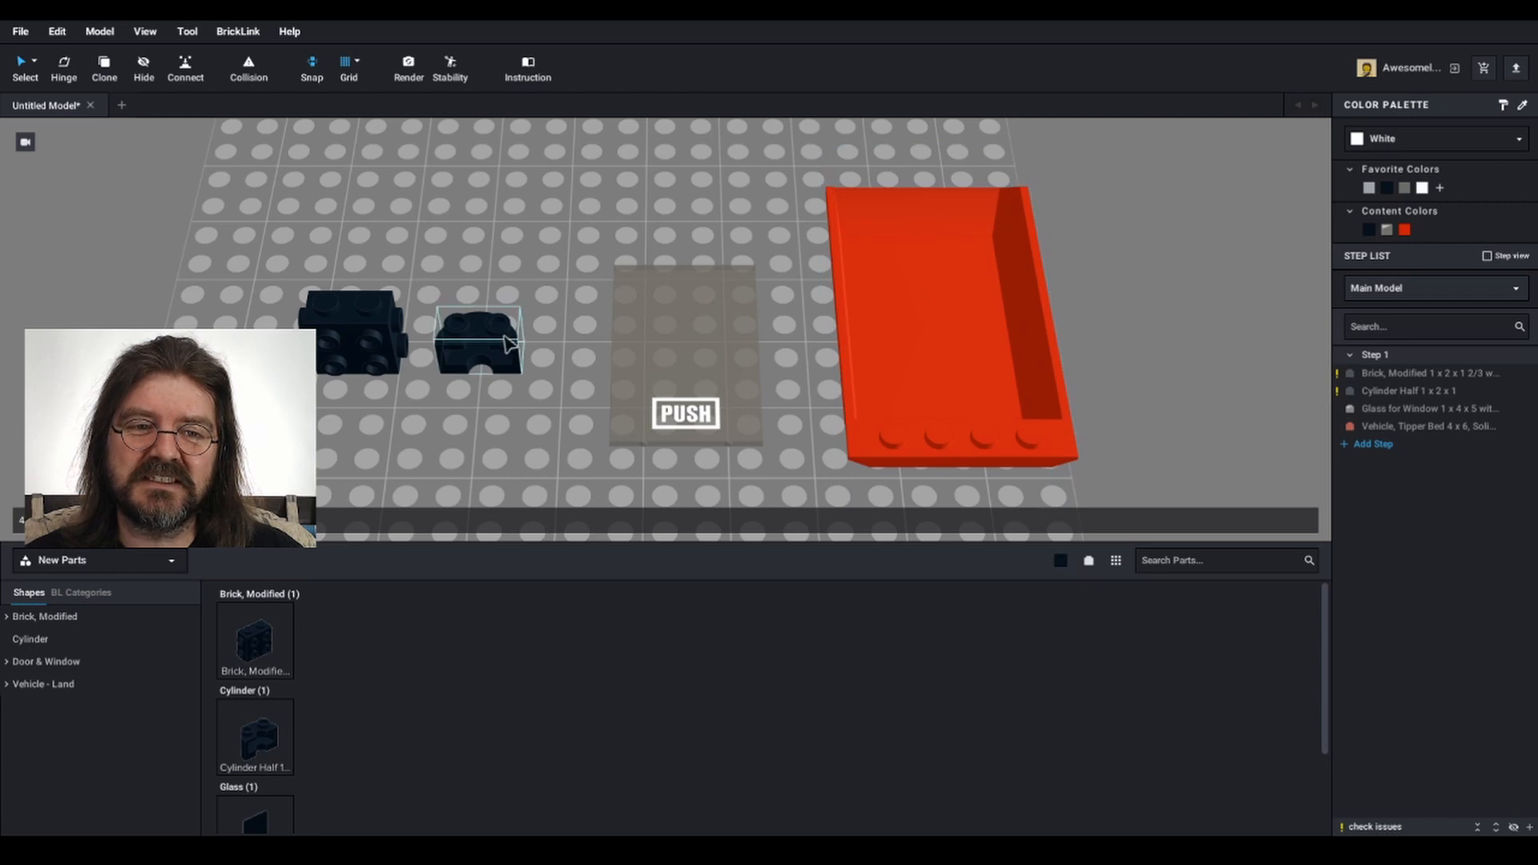
Step: Select the black modified 1 x 2 x 1 2/3 brick and inspect its side studs up close
click(367, 346)
middle_drag(448, 284, 680, 285)
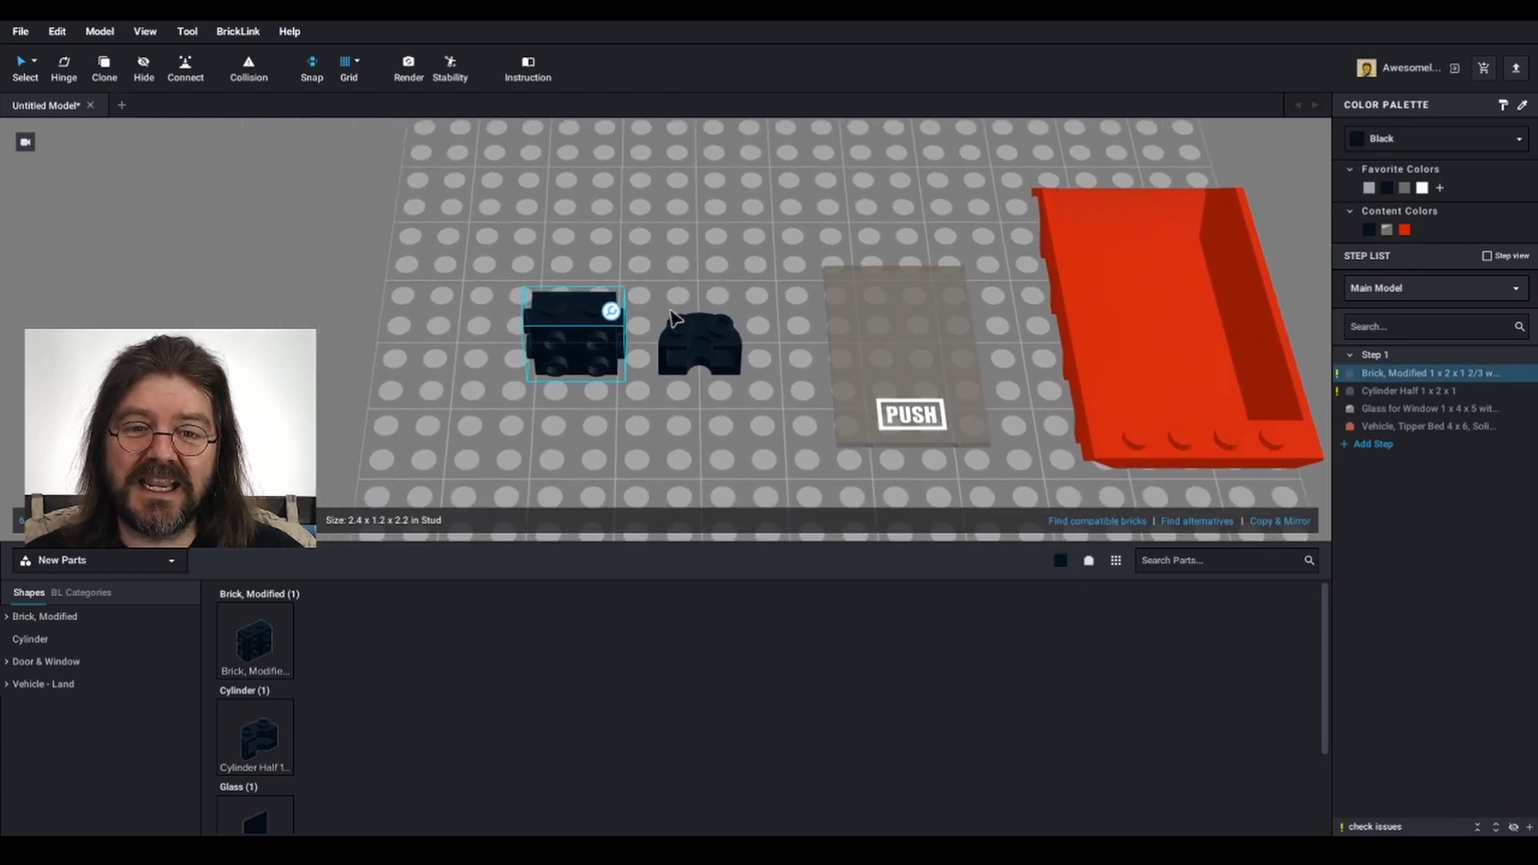
scroll(619, 367, up, 5)
right_drag(584, 399, 790, 419)
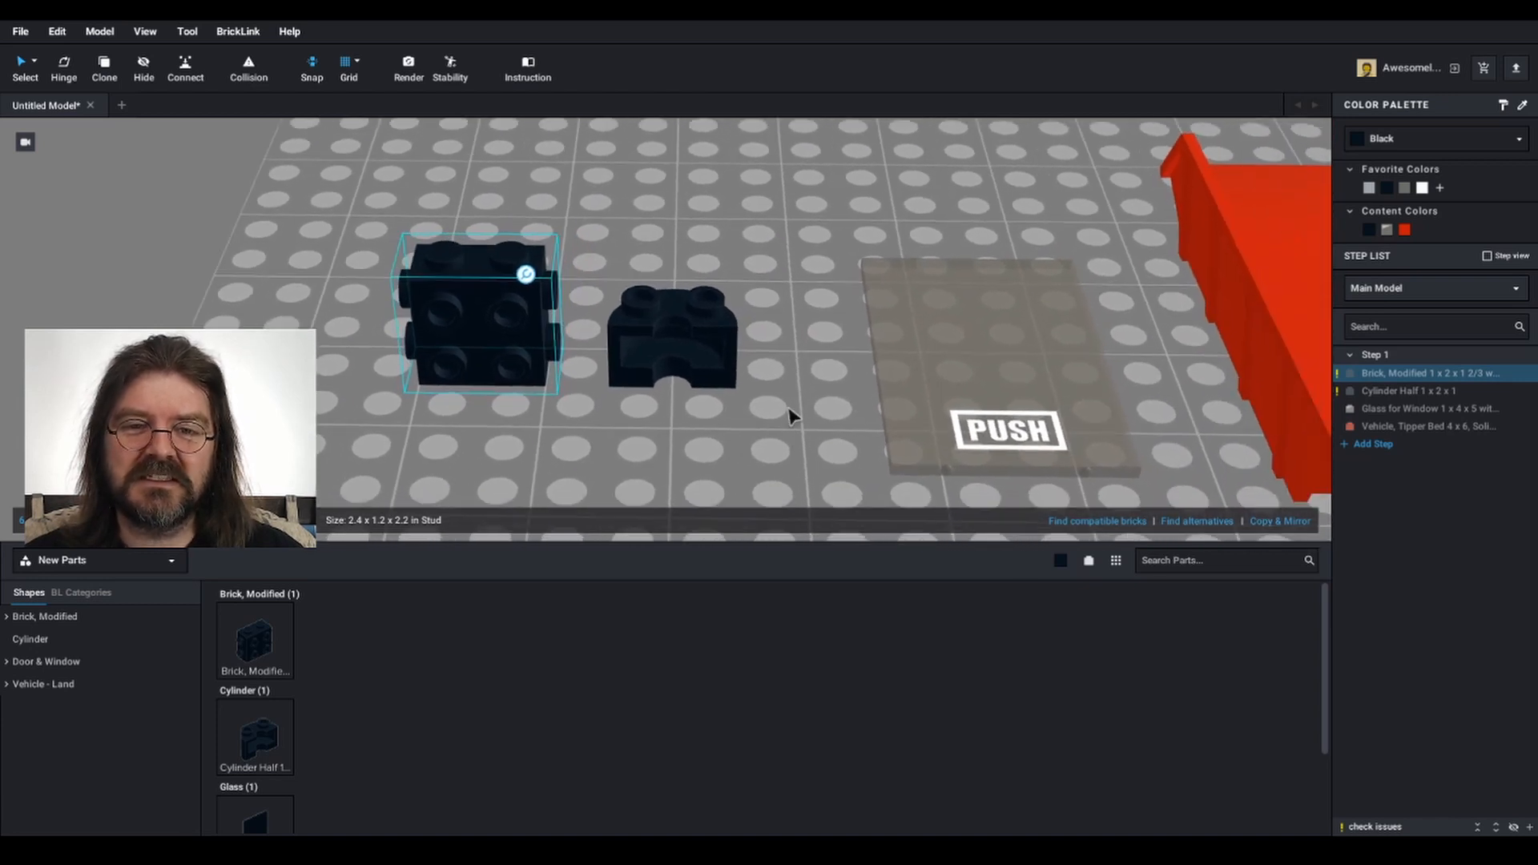
Step: Select the Cylinder Half 1 x 2 x 1 and examine its curved shape from the front and from above
click(683, 353)
right_drag(789, 312, 793, 390)
scroll(773, 348, up, 3)
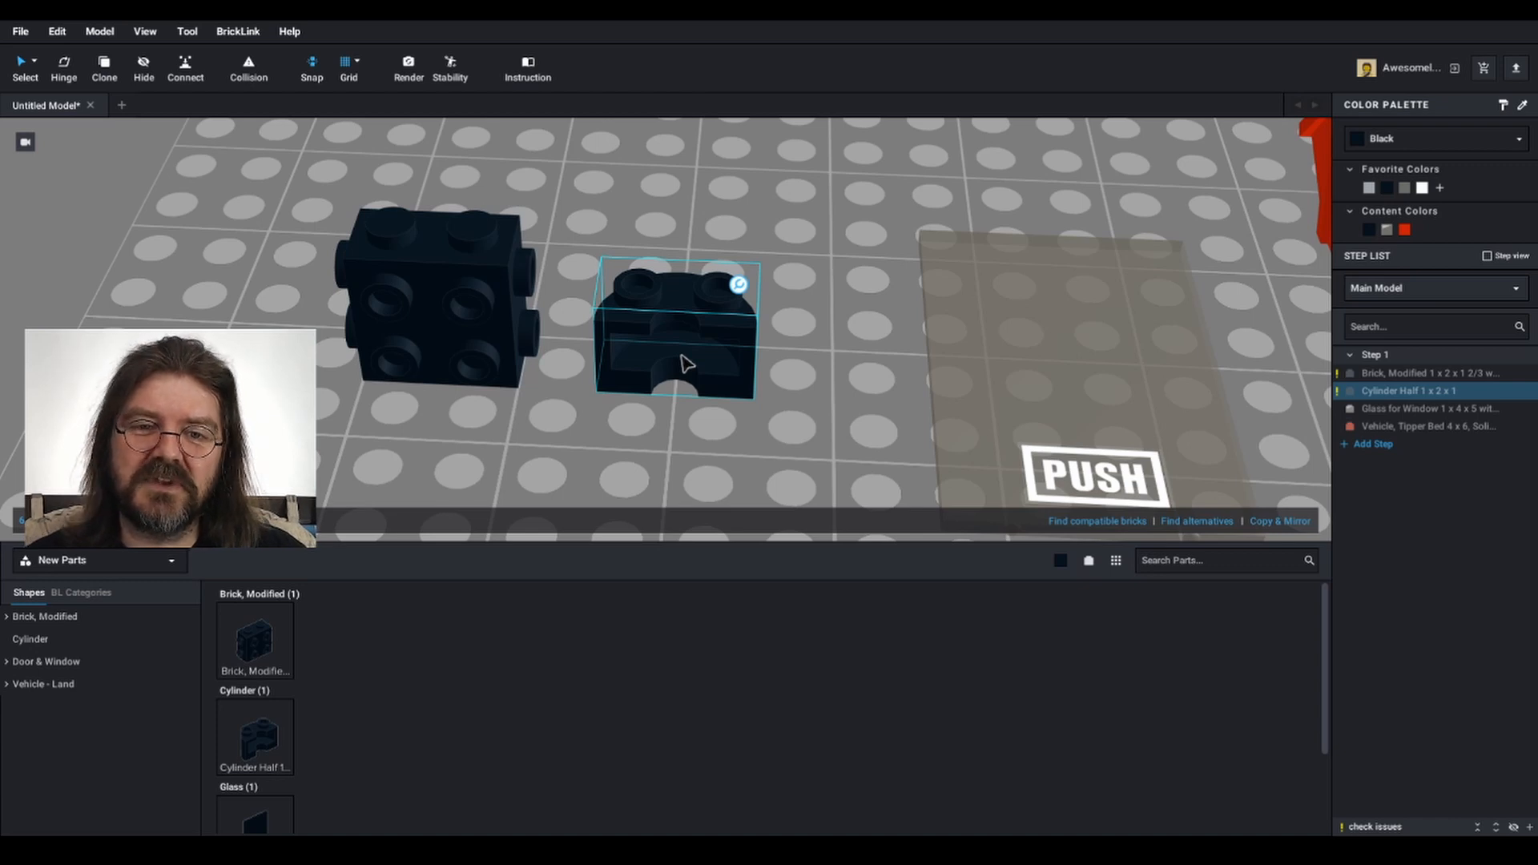
right_drag(782, 329, 757, 418)
scroll(783, 363, up, 3)
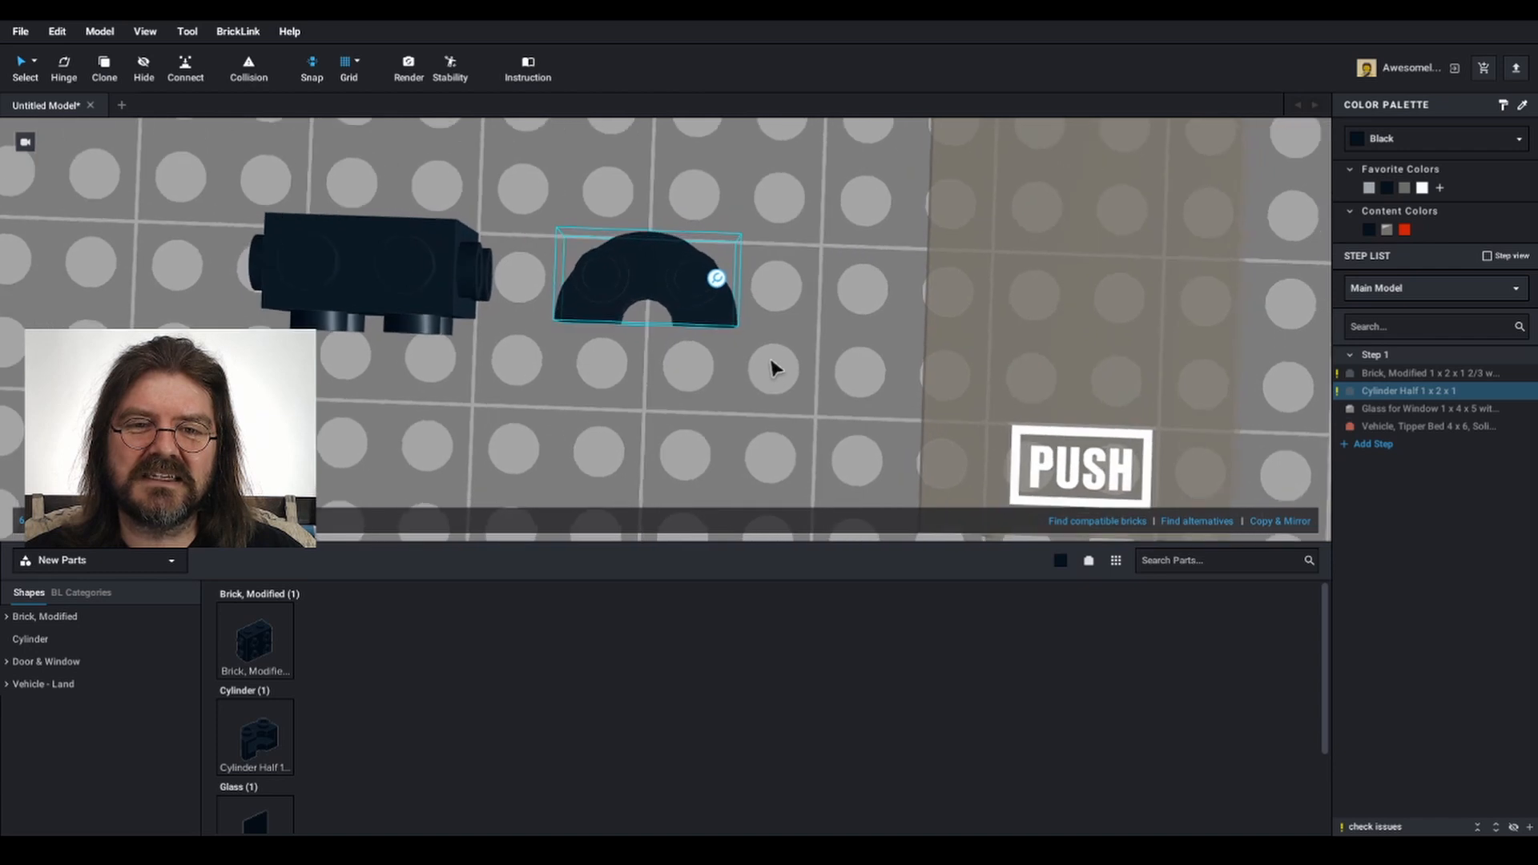
scroll(773, 367, down, 3)
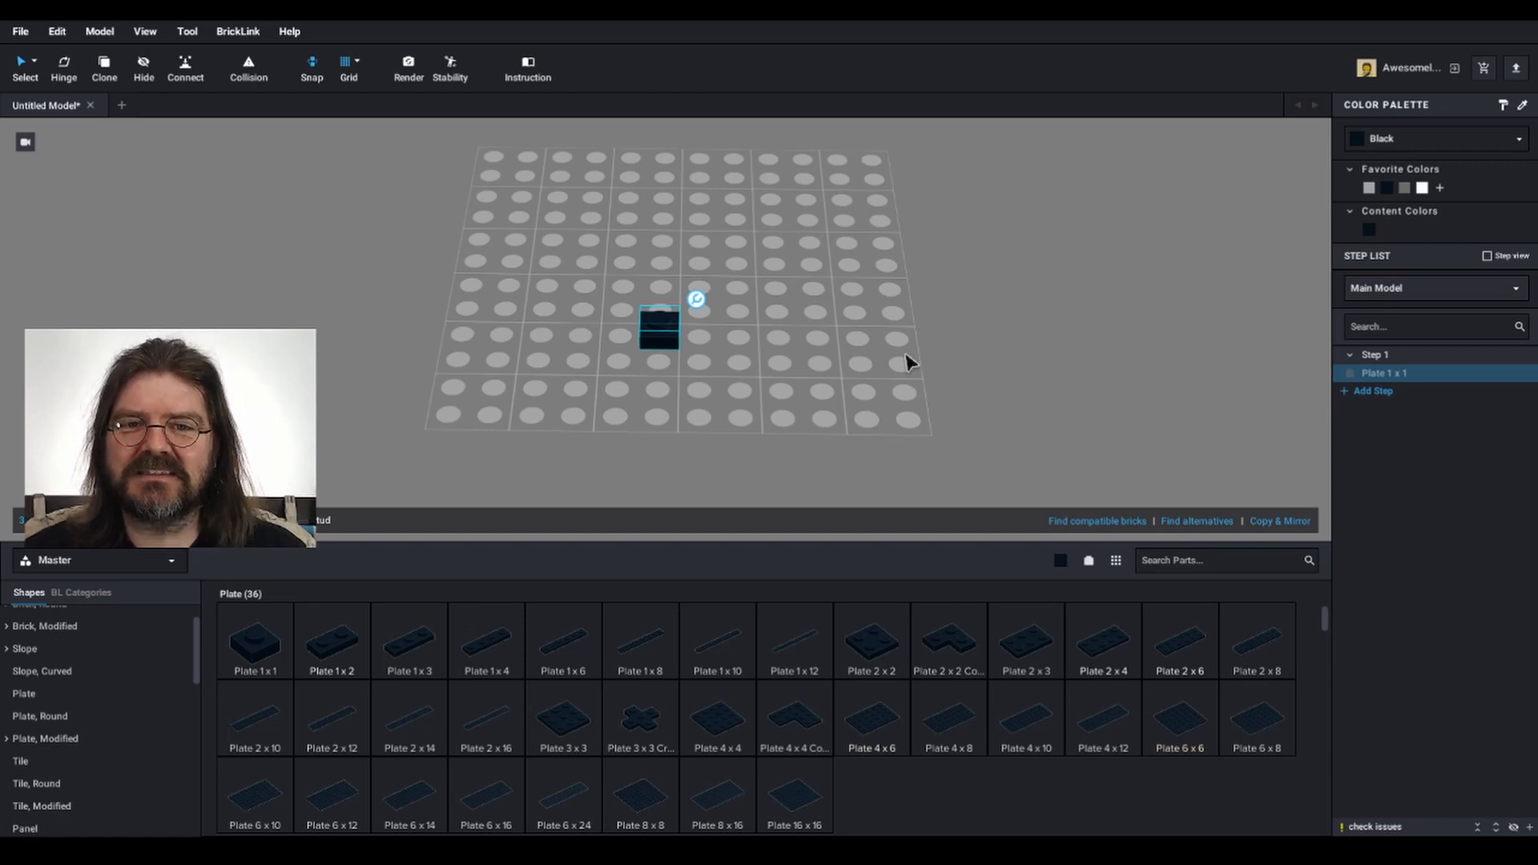
Step: Browse the colors matching "trans" and recolor the selected Plate 1 x 1 in Luminous Soft Amber
click(1434, 140)
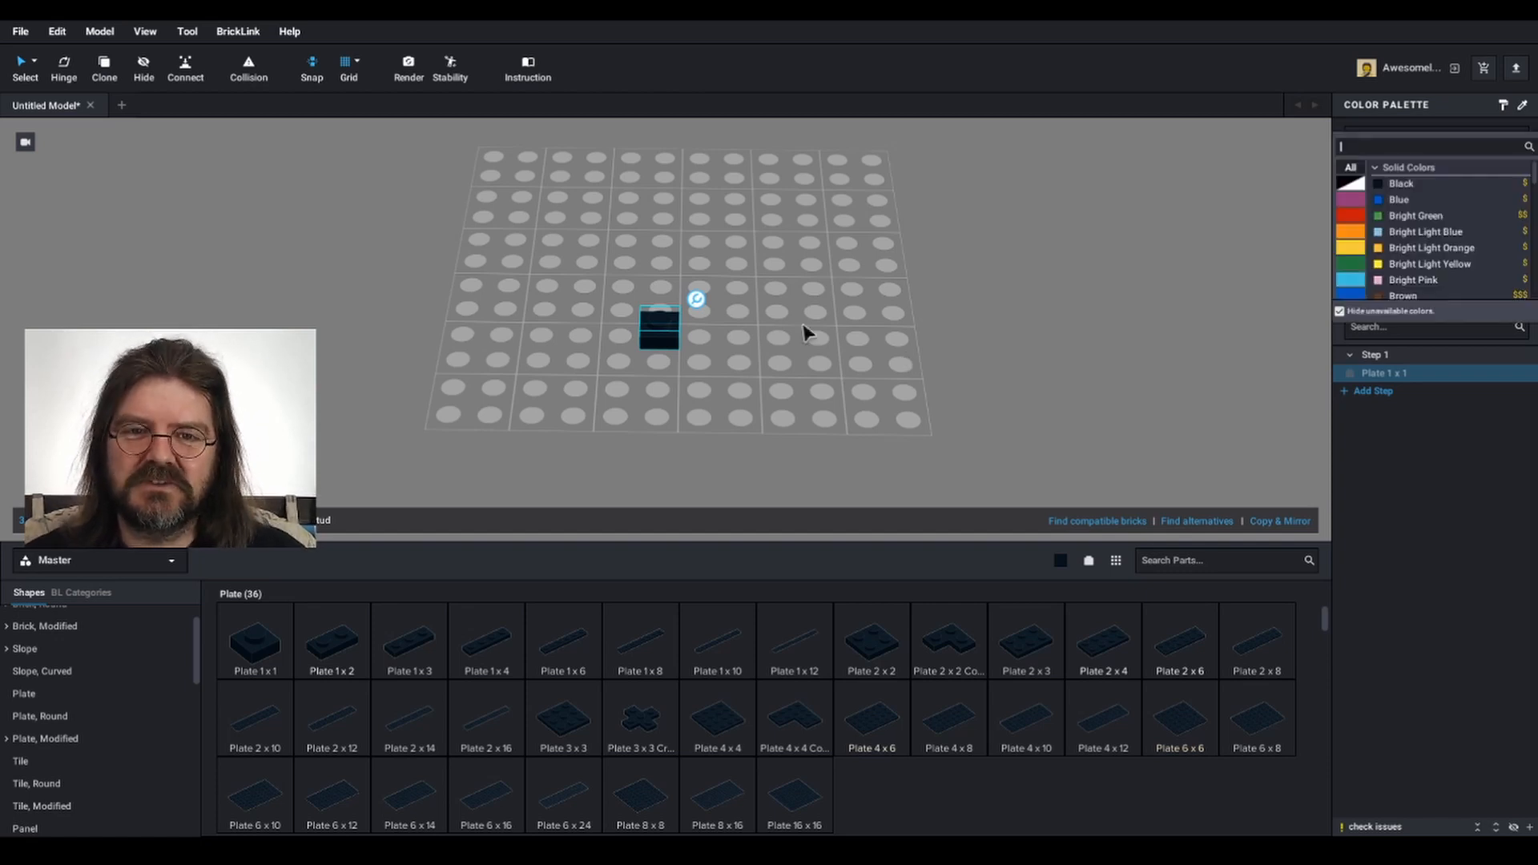
text(trans)
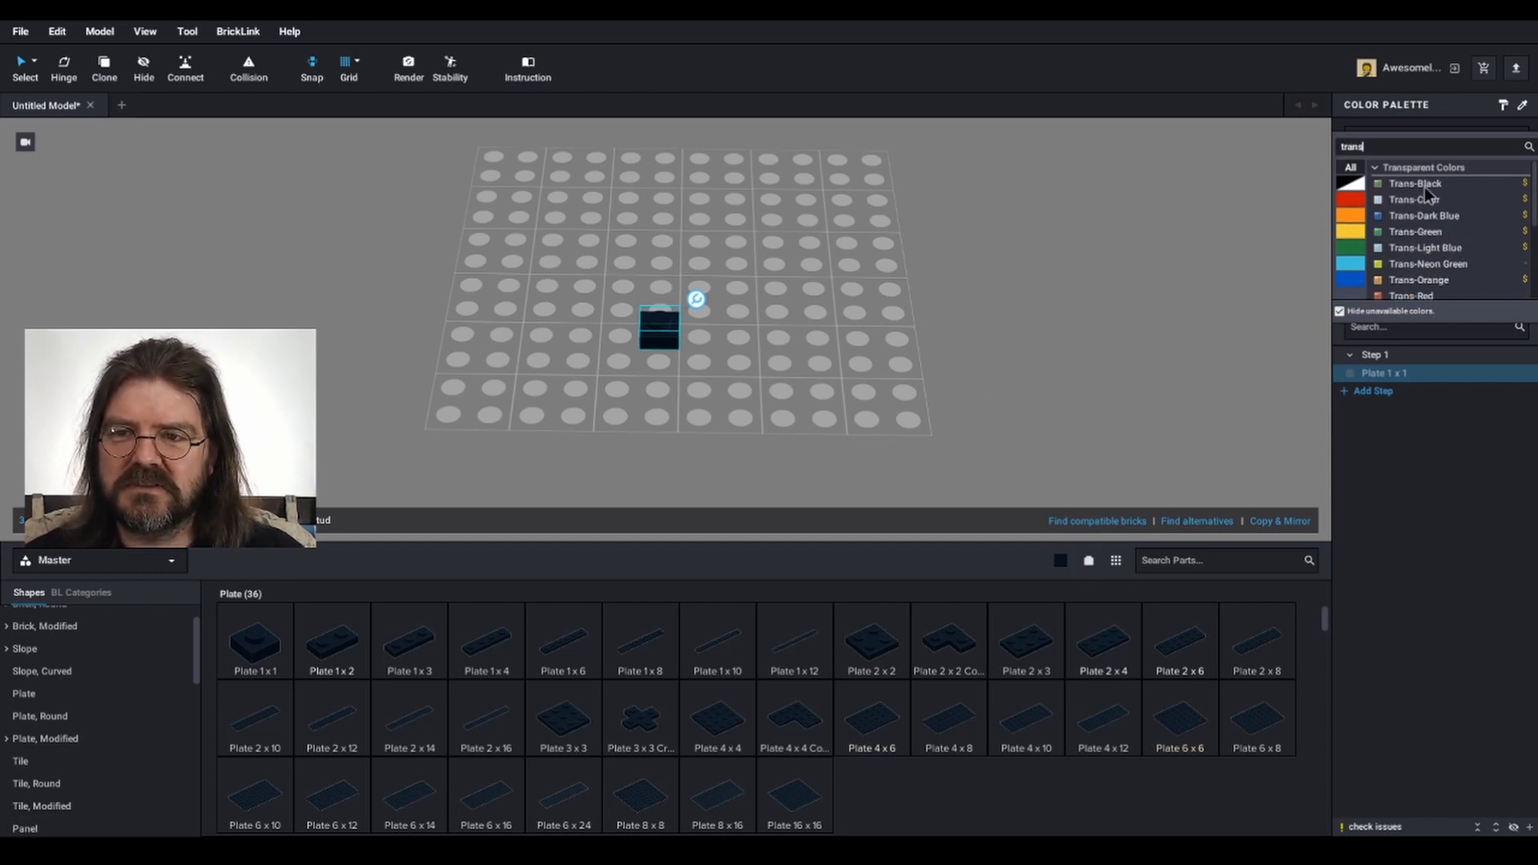
scroll(1426, 204, down, 5)
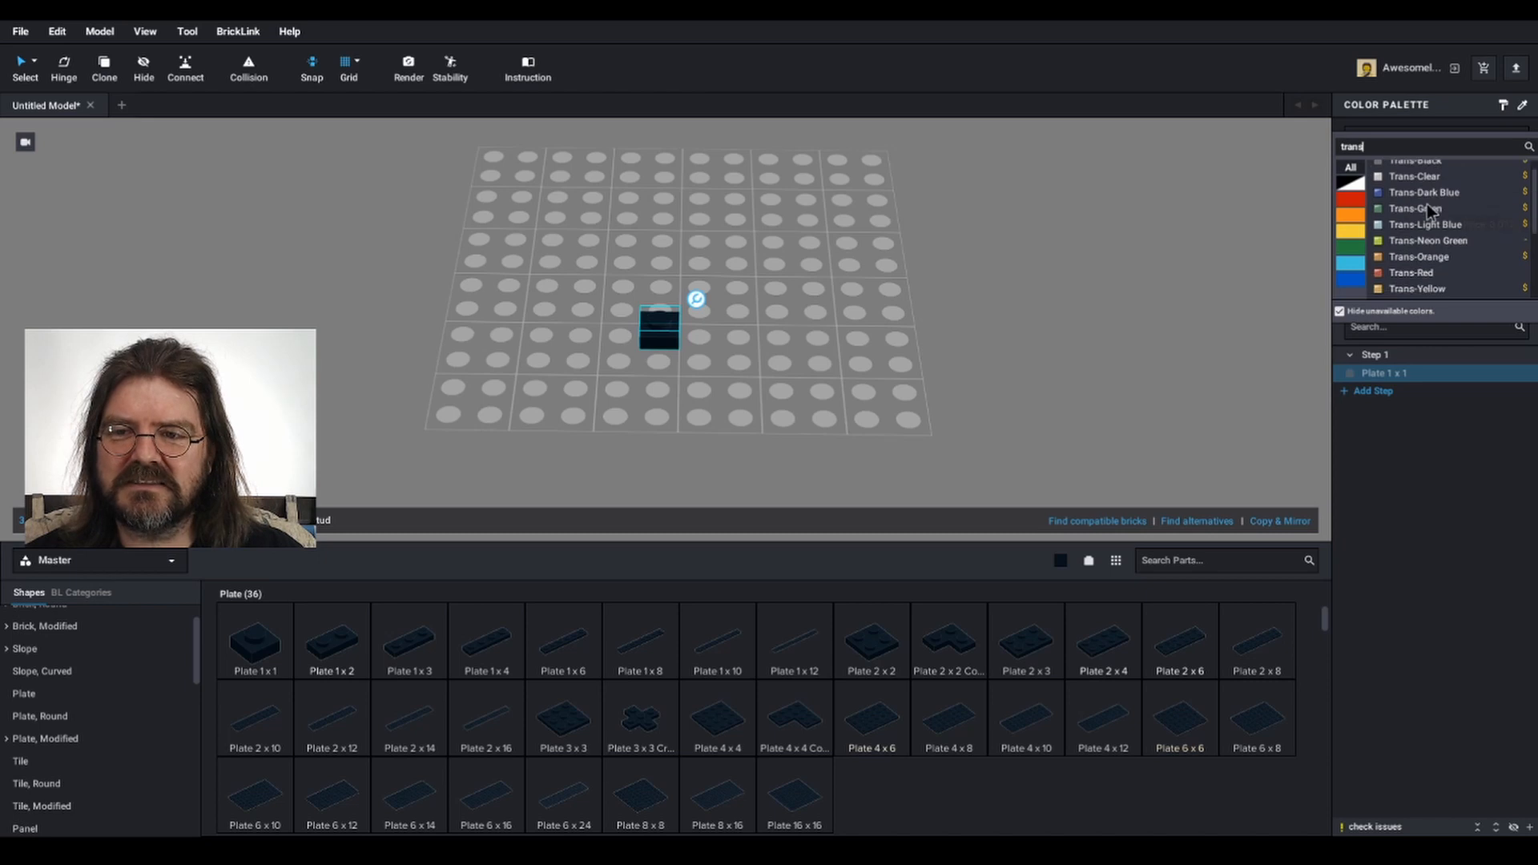
scroll(1426, 204, down, 2)
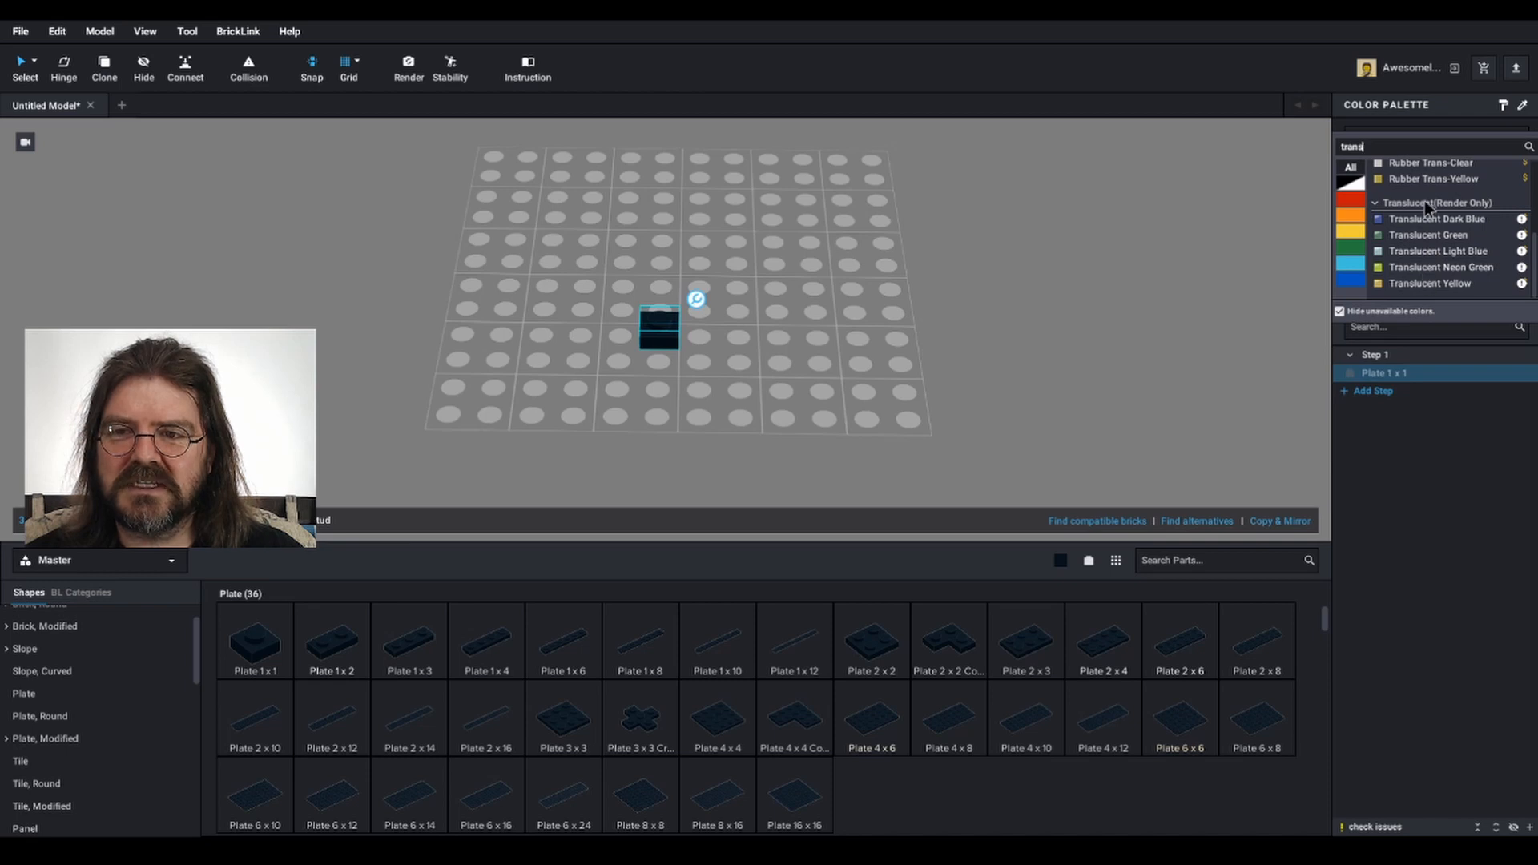
scroll(1414, 242, up, 2)
click(1415, 242)
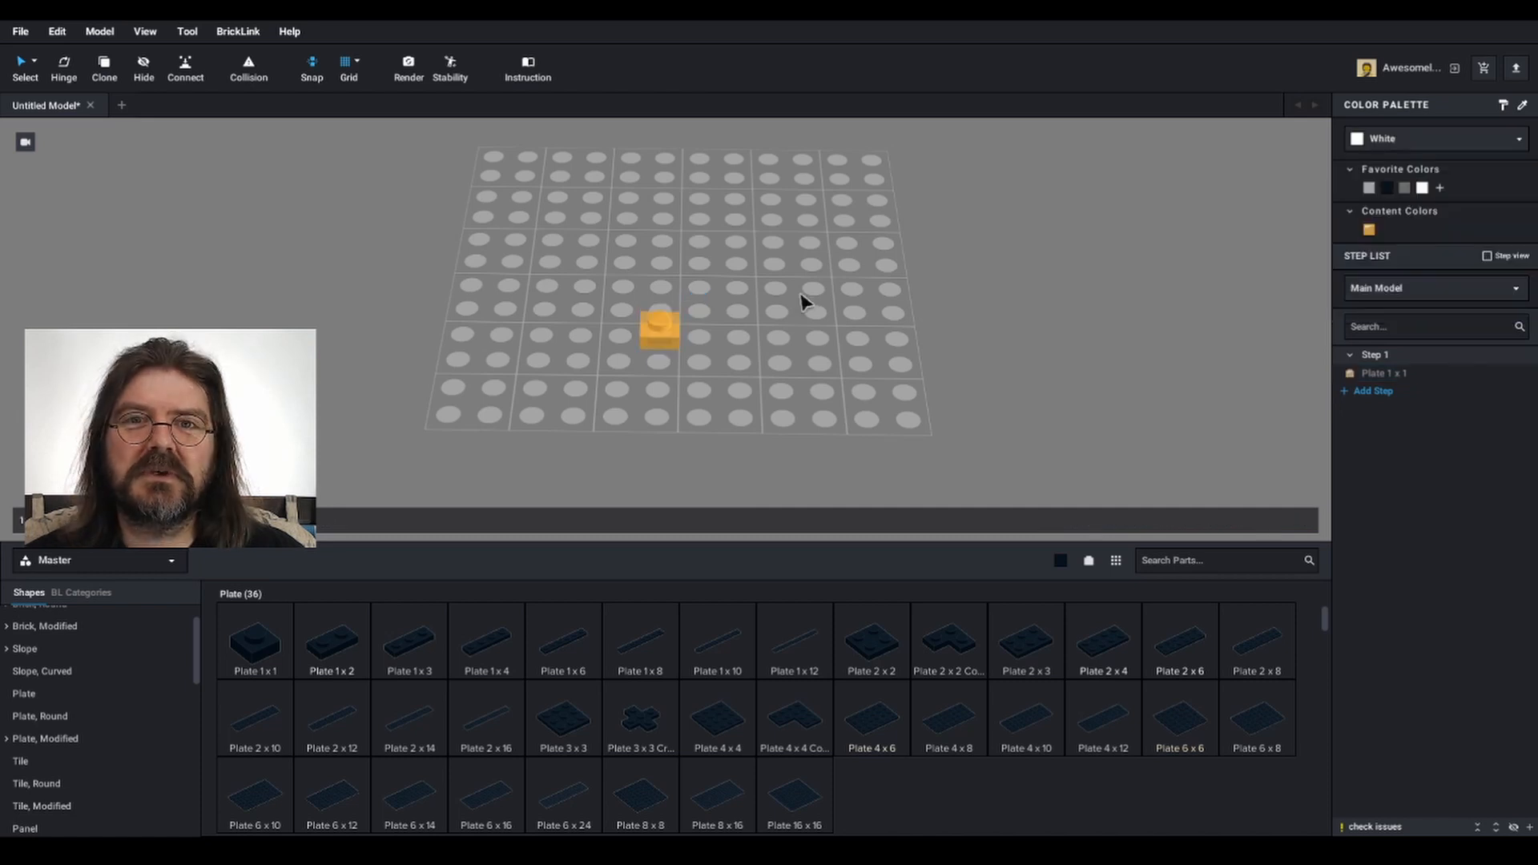
Step: Select the amber Plate 1 x 1 and inspect its color up close from several angles
scroll(683, 336, up, 3)
right_drag(742, 343, 644, 336)
click(645, 336)
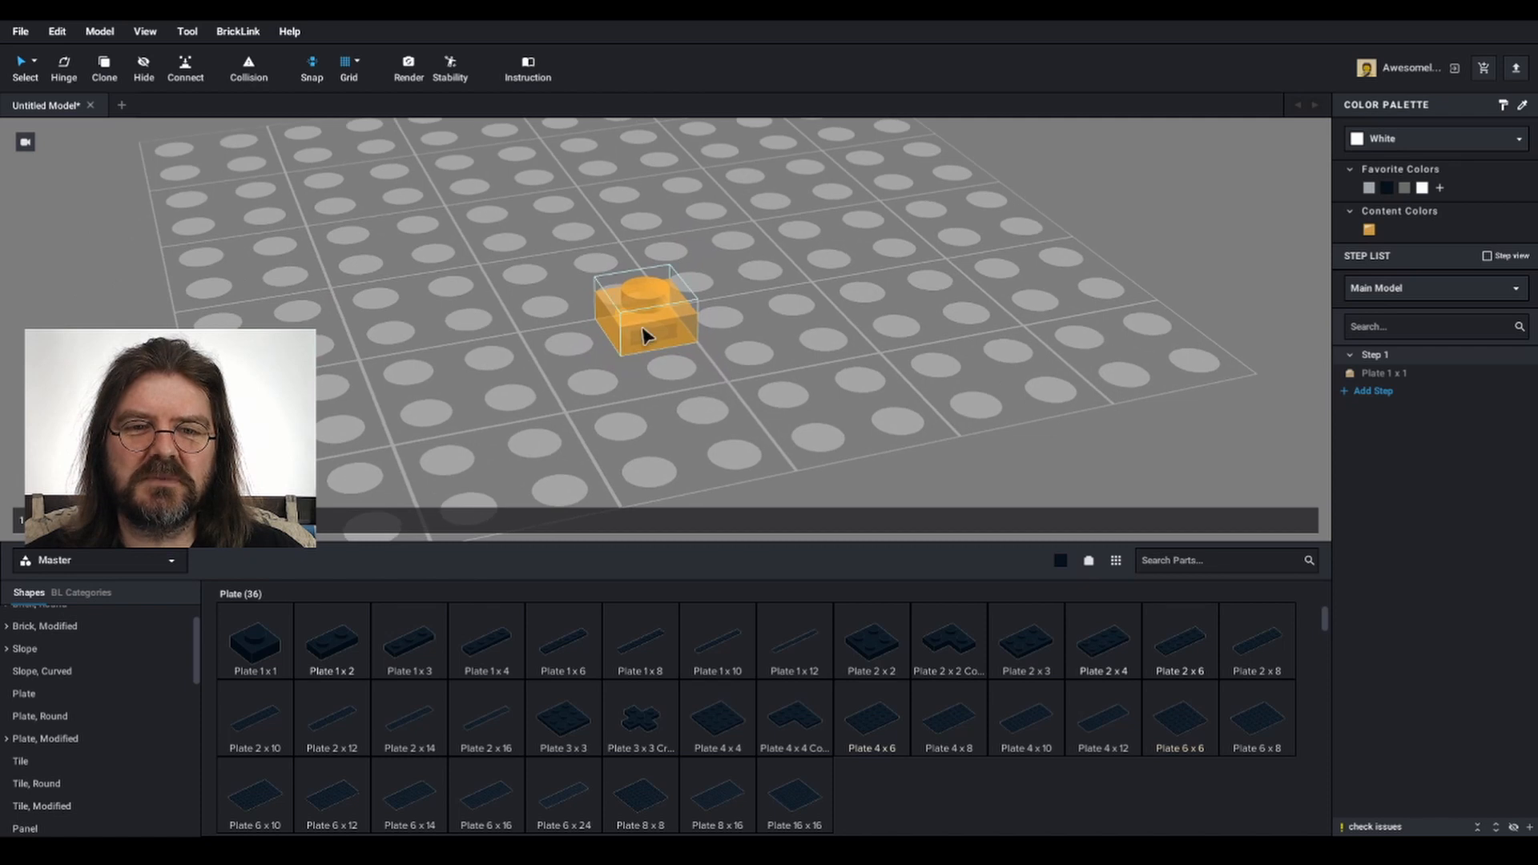
click(645, 337)
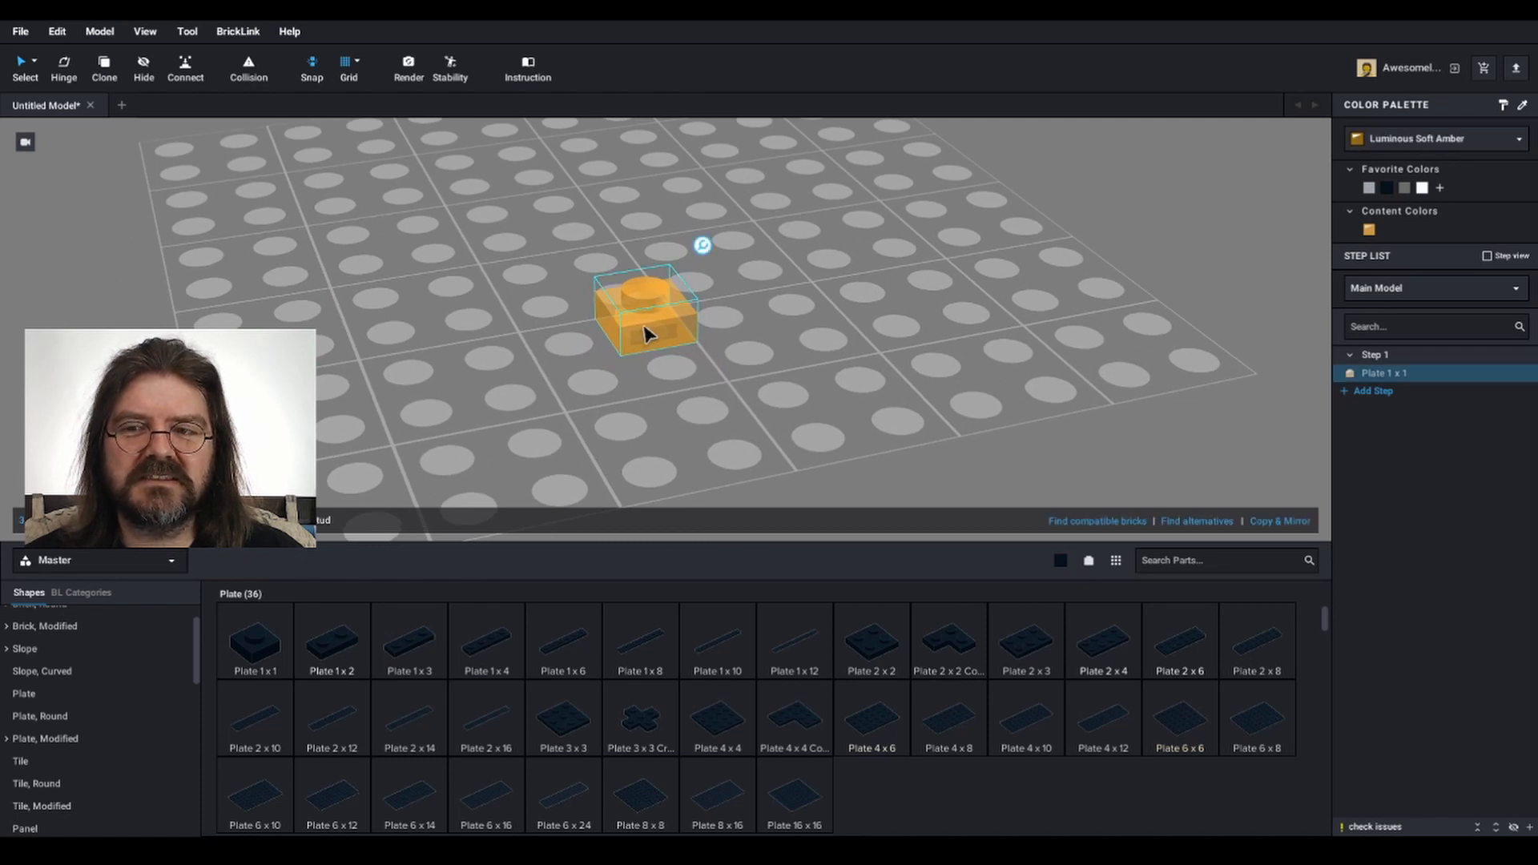
key(Home)
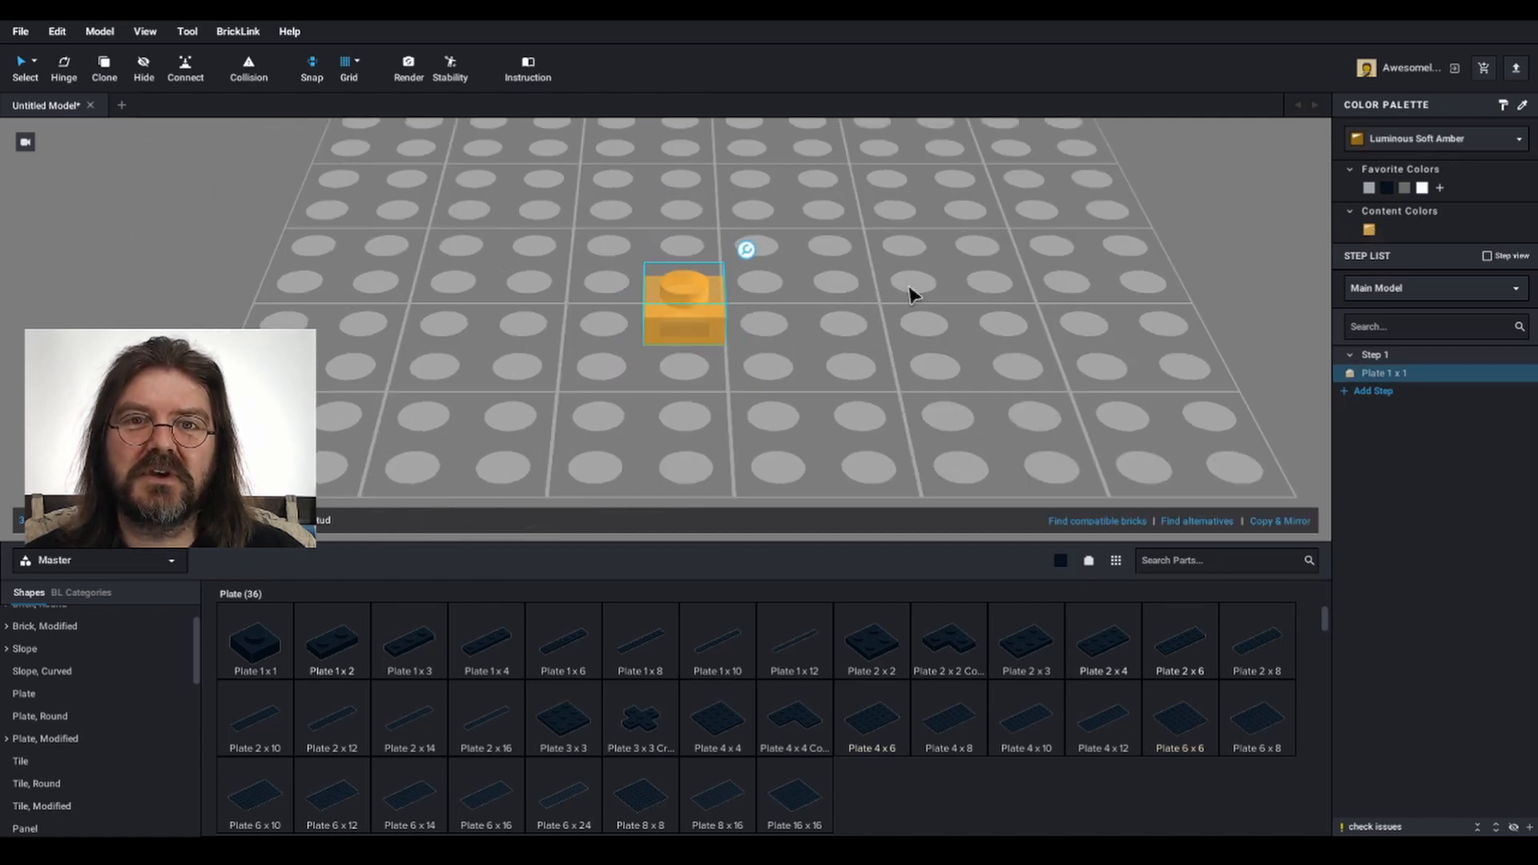
mouse_move(858, 315)
right_down()
mouse_move(857, 288)
mouse_move(863, 314)
right_up()
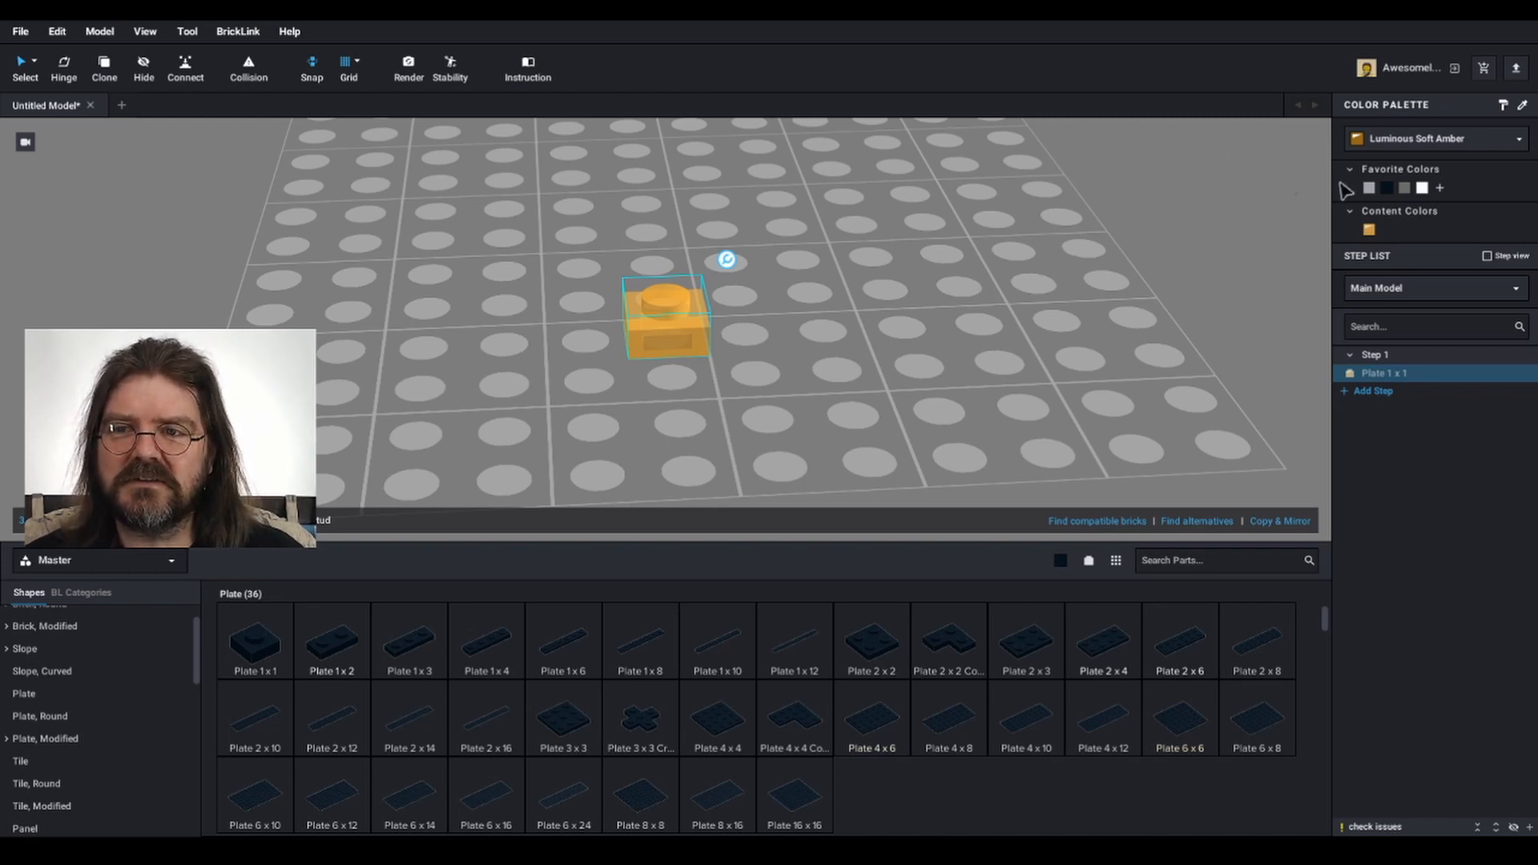
Step: Recolor the Plate 1 x 1 White from the favorite colors and deselect it
click(1421, 188)
click(941, 308)
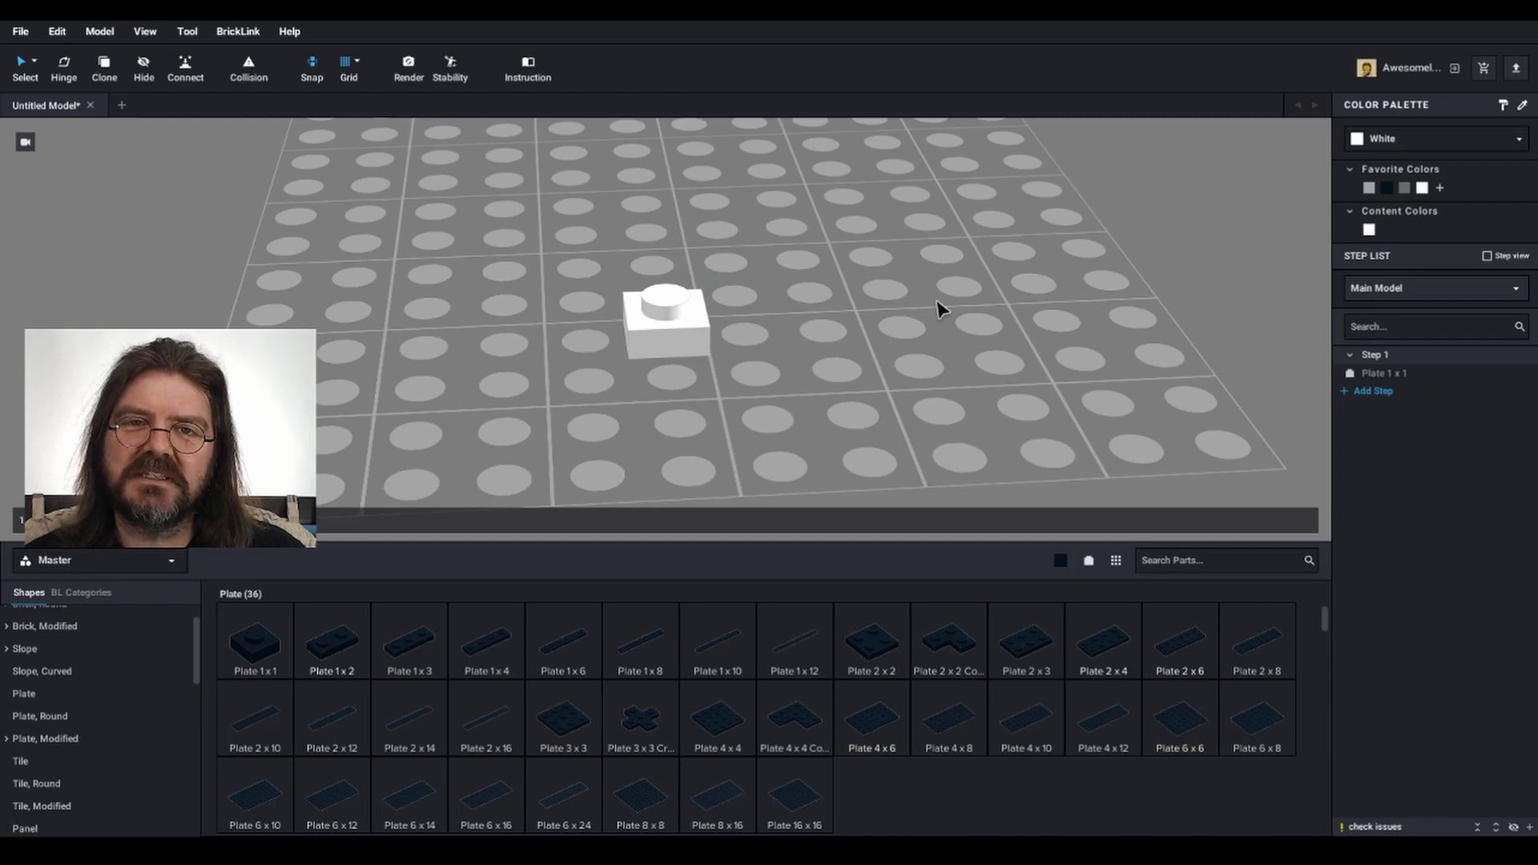